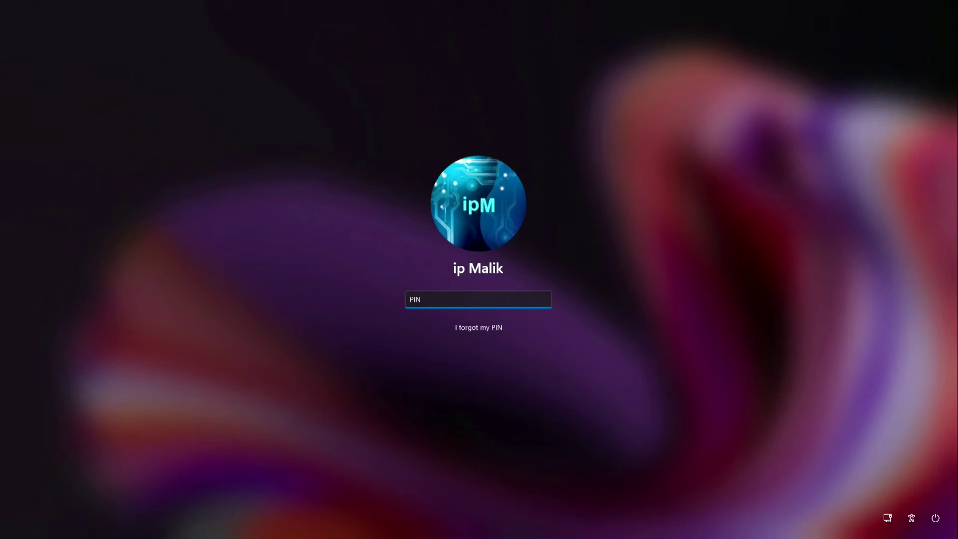
# Sign in with the account PIN and open the Start menu on the Windows 11 desktop.
pyautogui.write('1234')
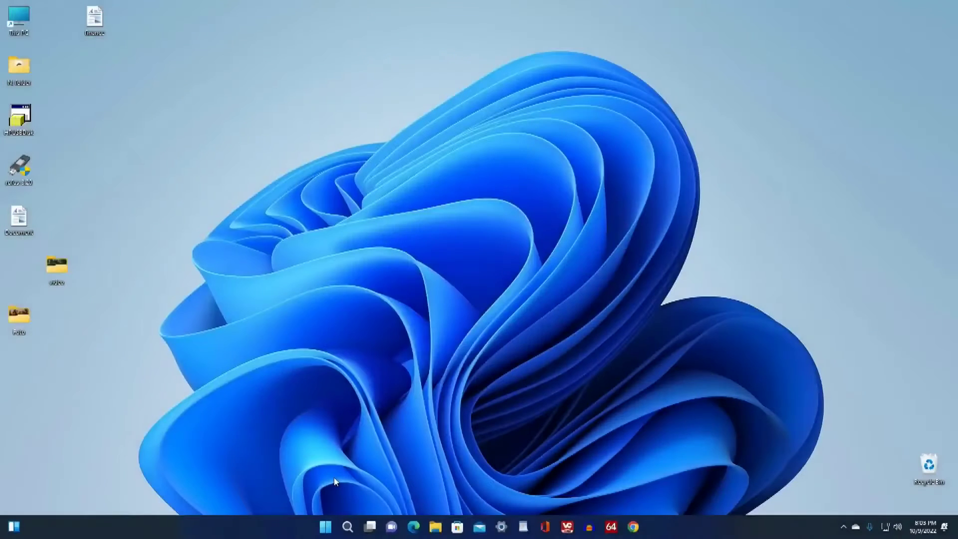
pyautogui.click(326, 524)
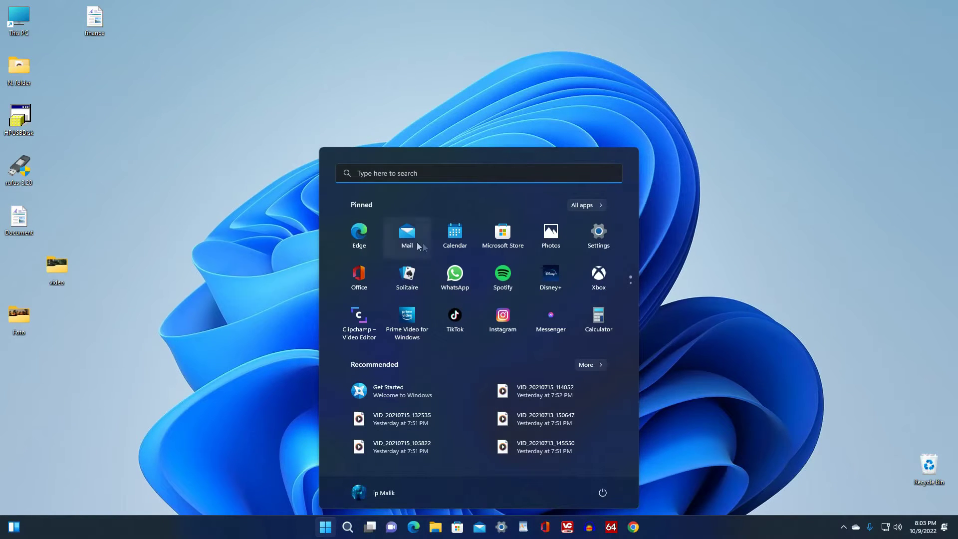
# In Settings, go to System > Recovery and start Go back to Windows 10.
pyautogui.click(600, 249)
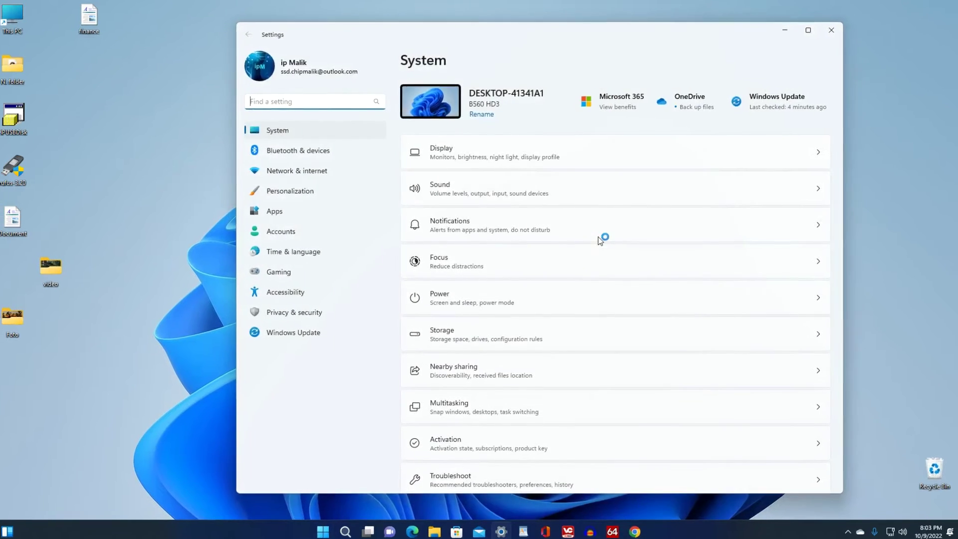
pyautogui.scroll(-5, 603, 244)
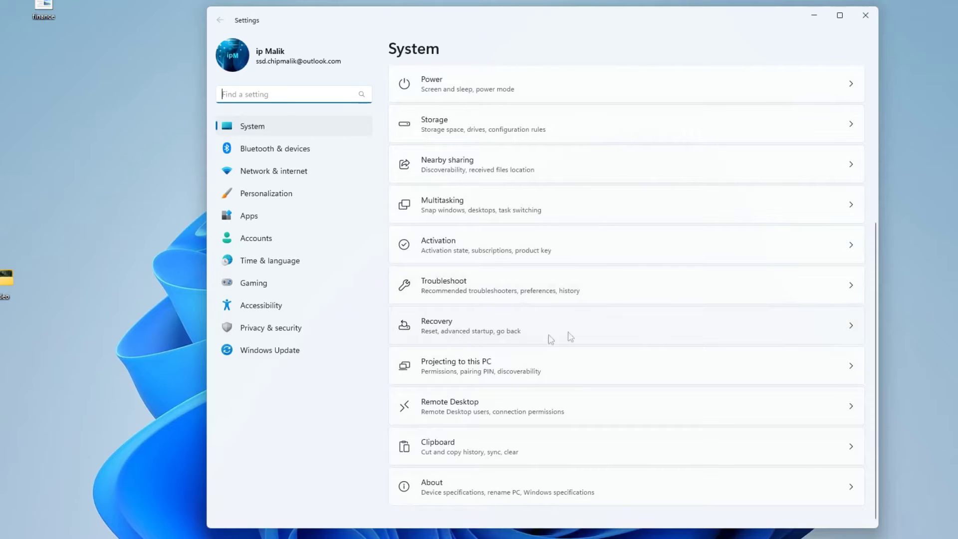
pyautogui.click(825, 327)
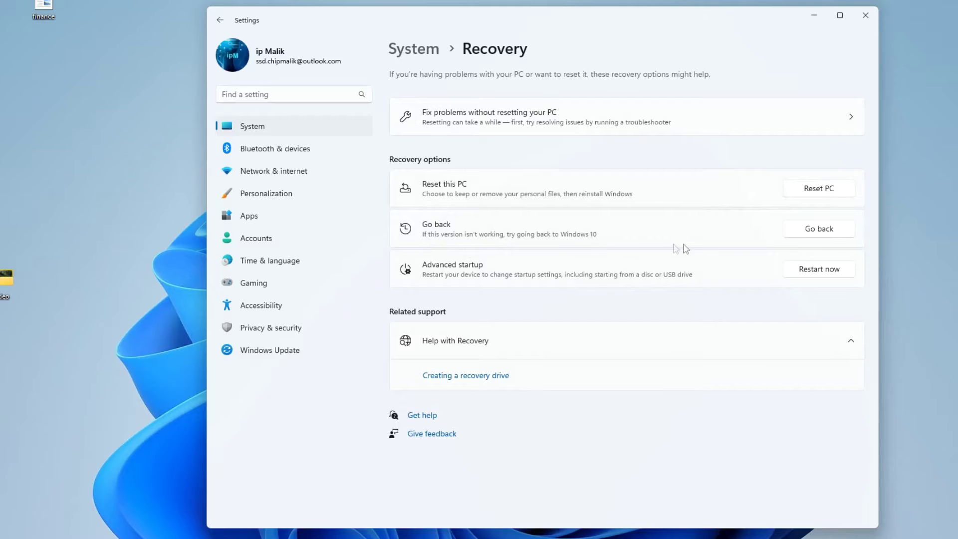
pyautogui.click(791, 235)
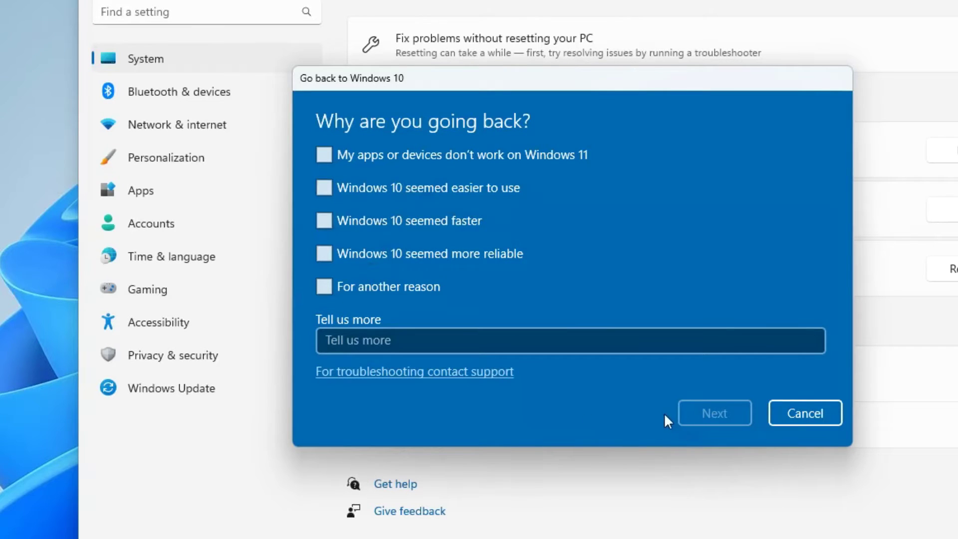
# Enter 'no' as the comment on why you're going back, then continue.
pyautogui.click(534, 344)
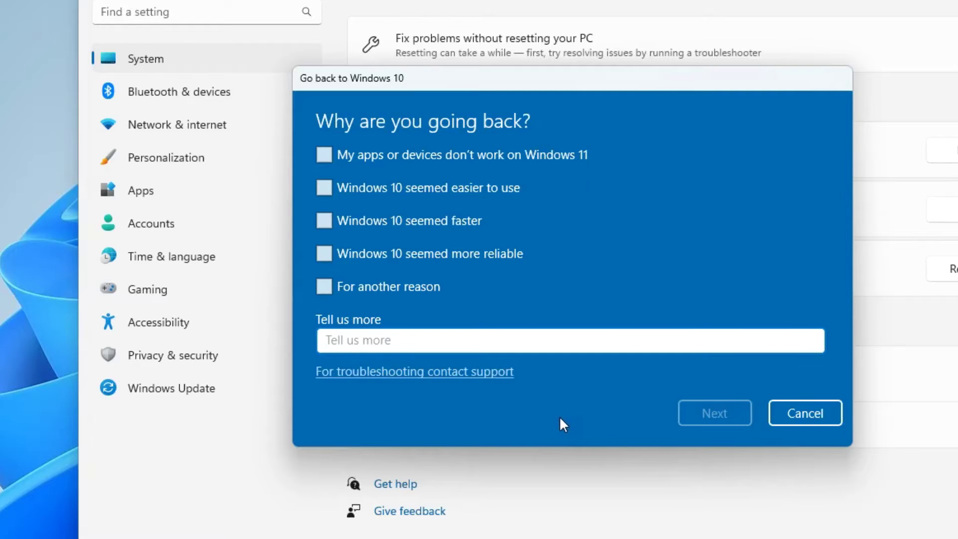
pyautogui.write('no')
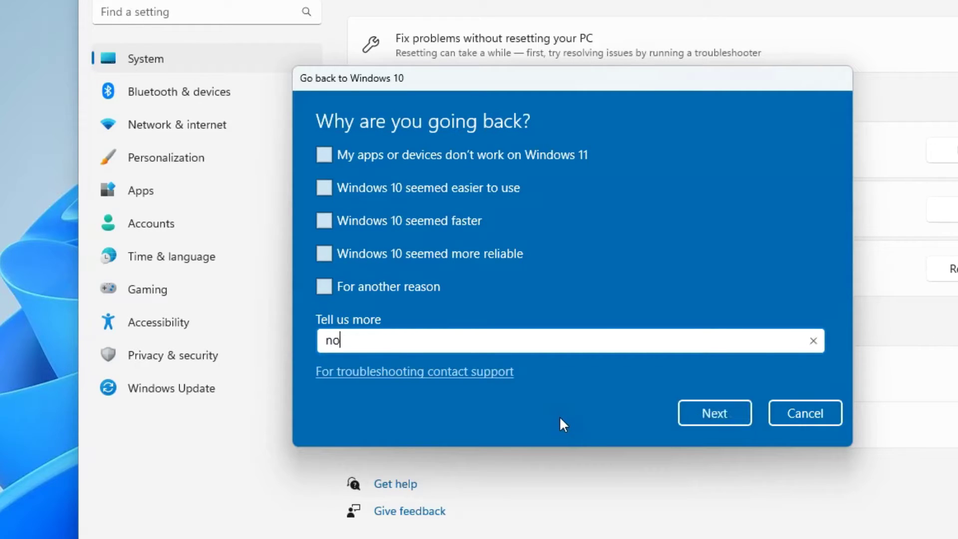
pyautogui.click(690, 416)
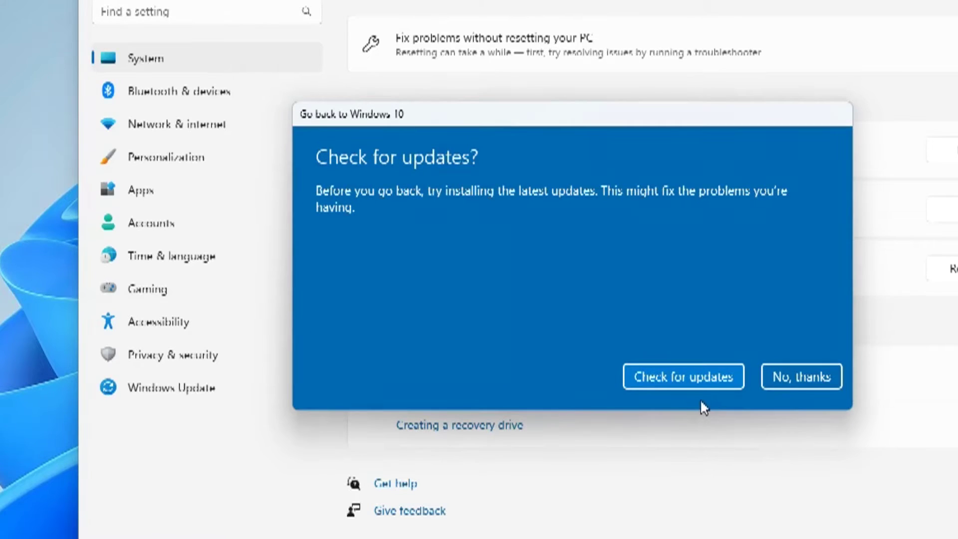
# Skip checking for updates, accept the rollback and lockout warnings, and restart into Windows 10.
pyautogui.click(769, 383)
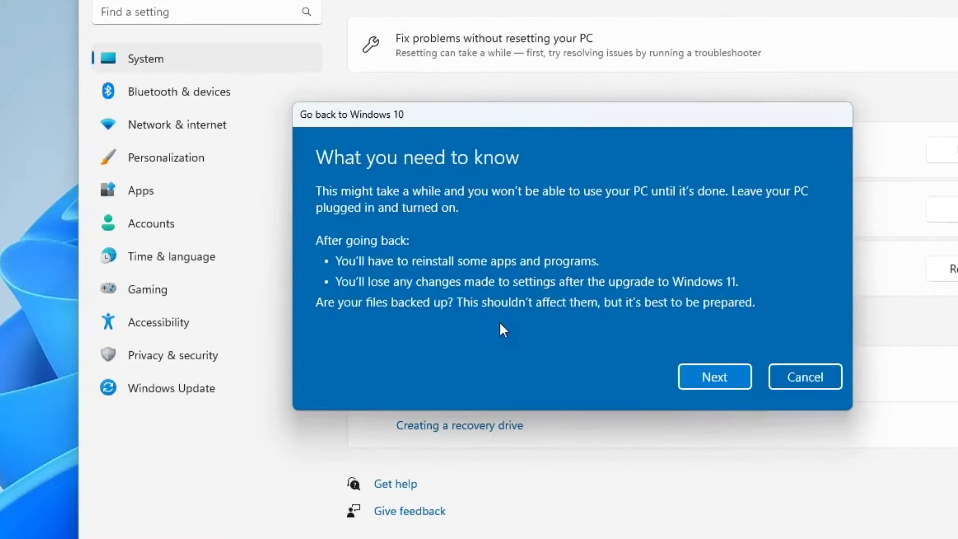
pyautogui.click(688, 382)
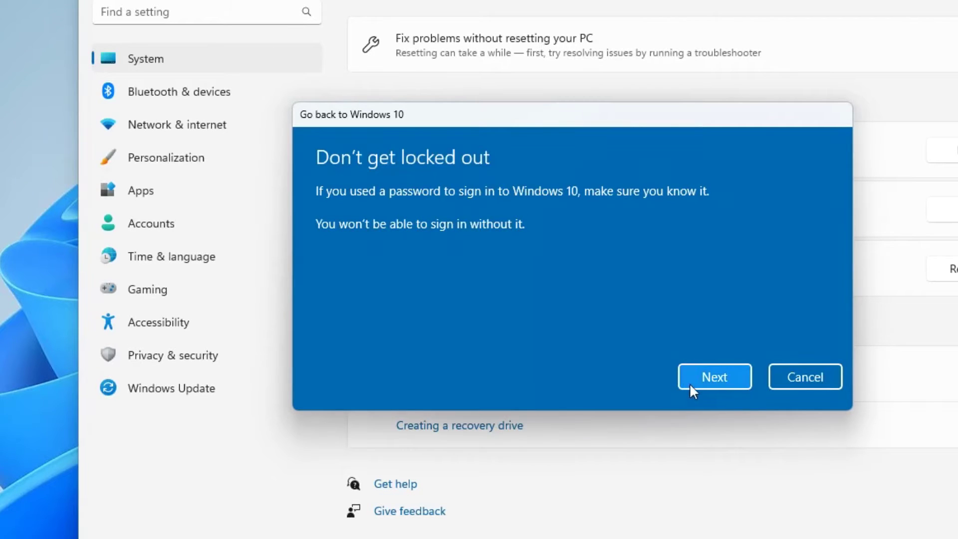
pyautogui.click(690, 382)
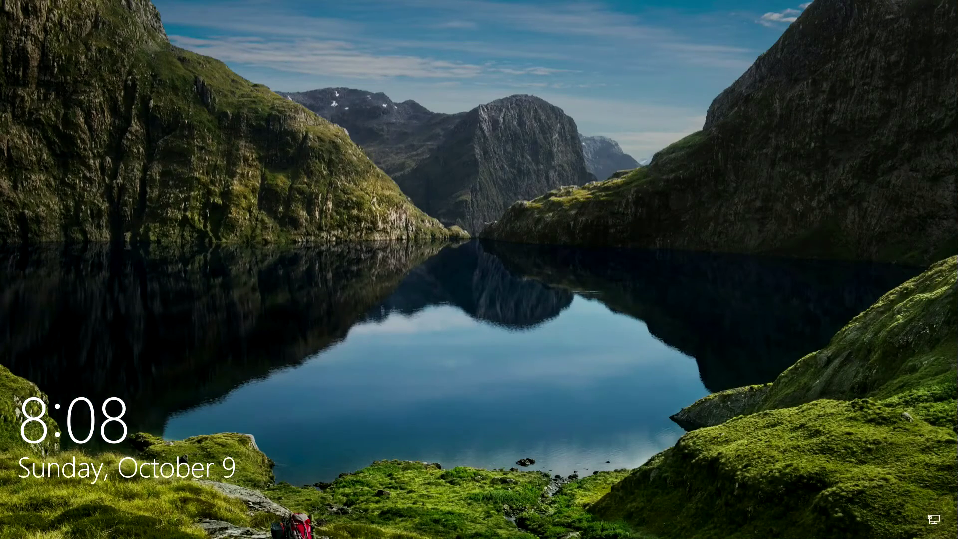
# Dismiss the lock screen, sign in with the account PIN, and open the Foto folder.
pyautogui.press('space')
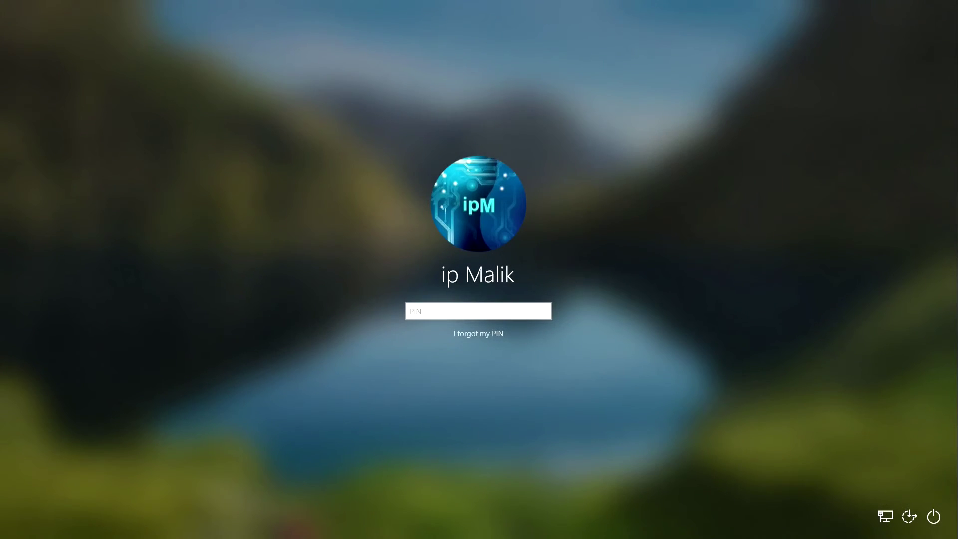
pyautogui.write('****')
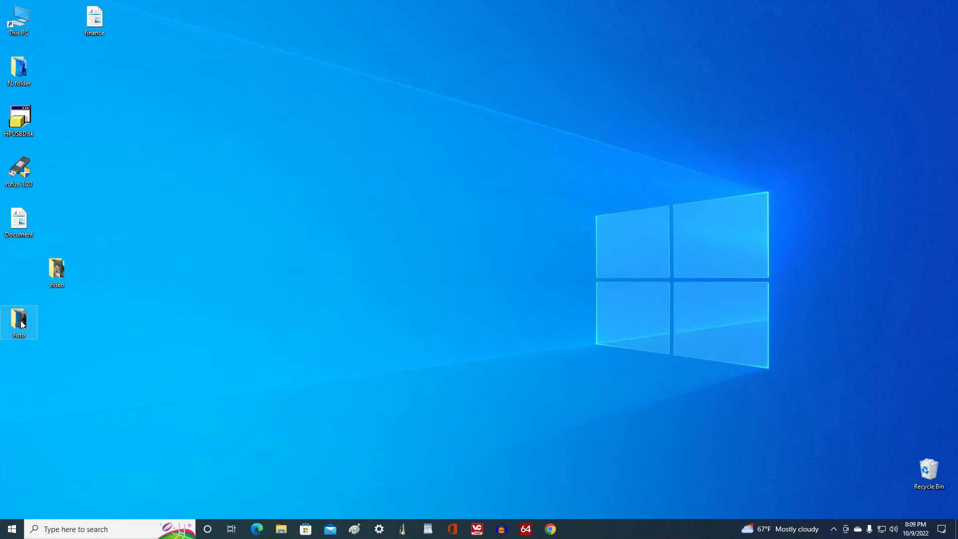
pyautogui.doubleClick(22, 325)
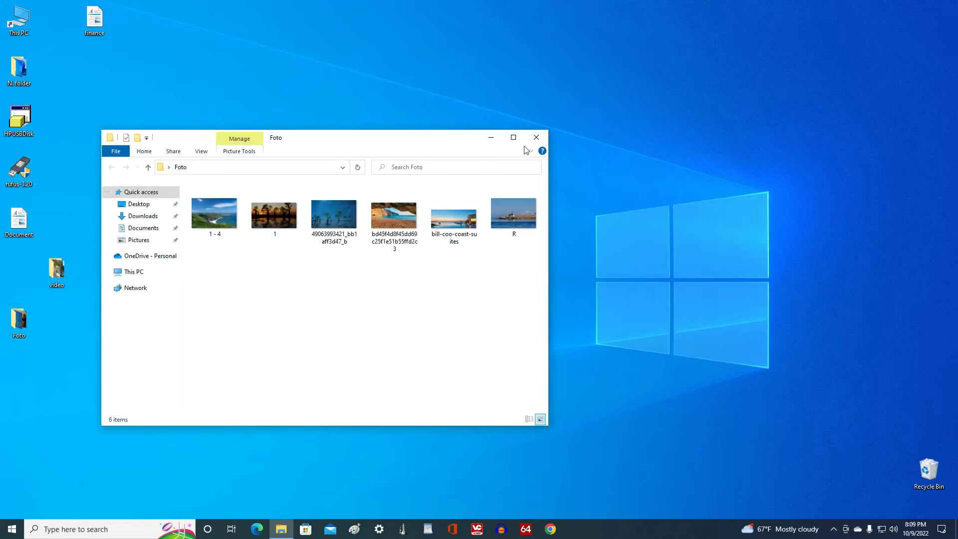
# Close Foto, verify the video folder's 3 clips, close it, and open the Start menu.
pyautogui.click(530, 141)
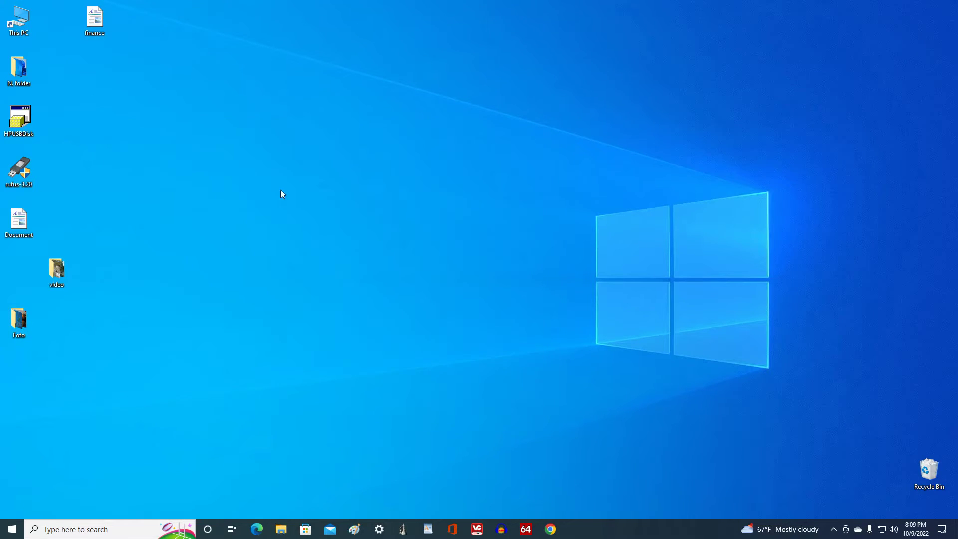
pyautogui.doubleClick(59, 275)
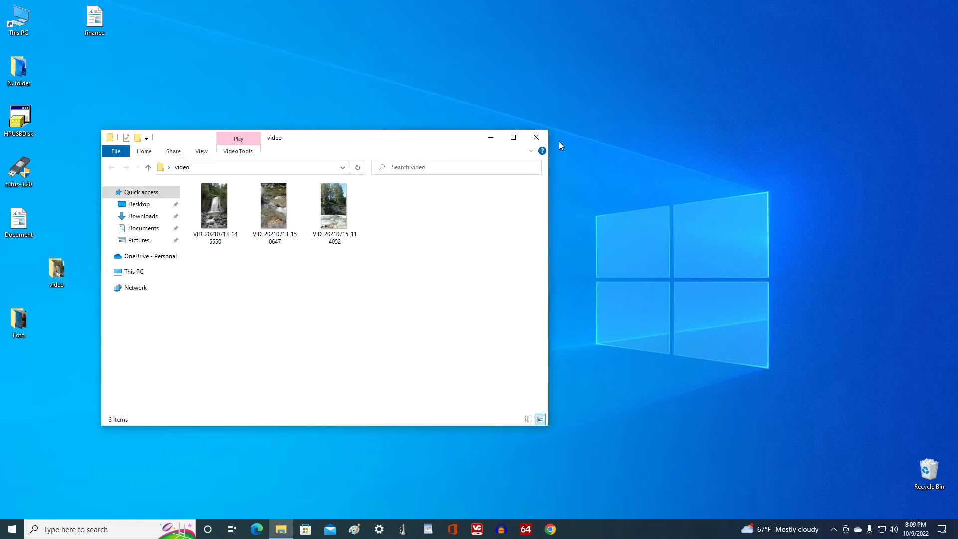
pyautogui.click(536, 138)
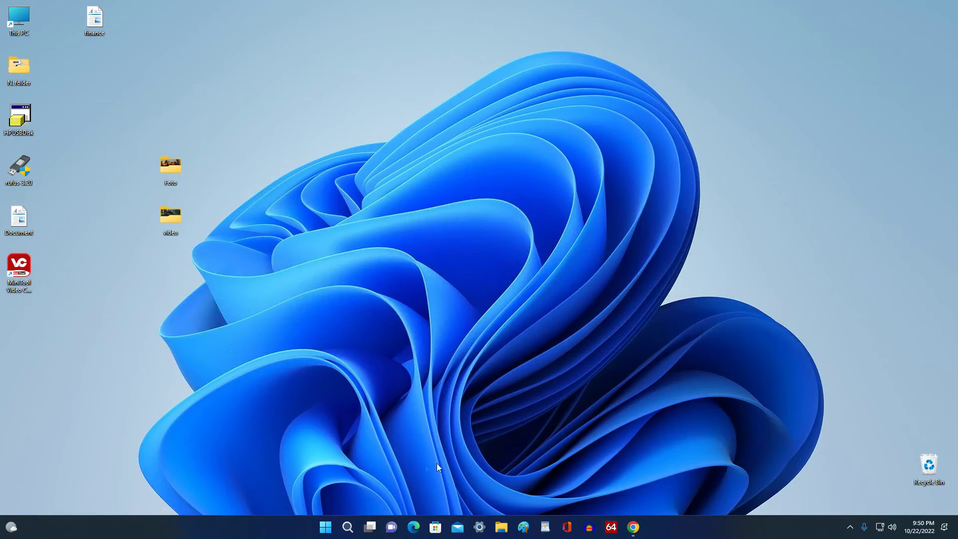
pyautogui.click(325, 527)
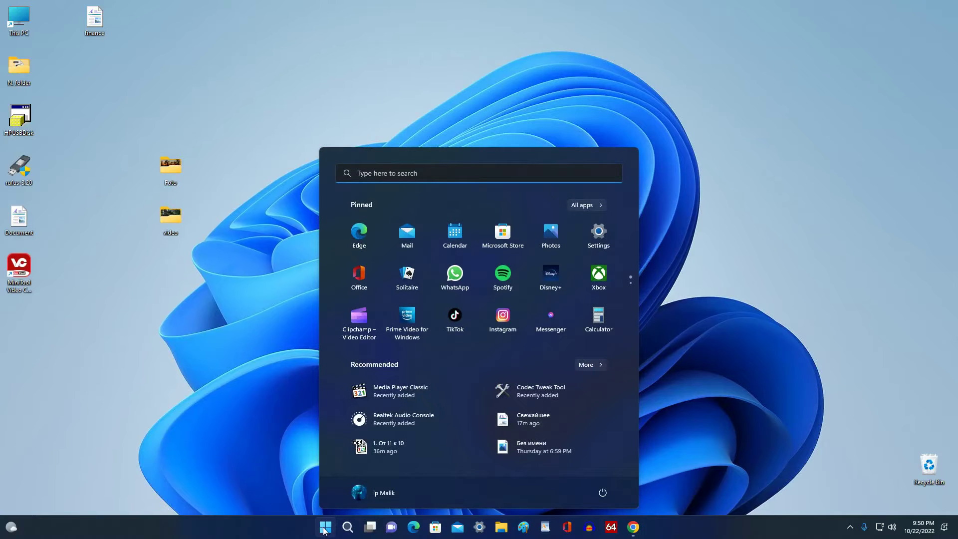
# Check Settings > Recovery shows going back is unavailable, then return to the System page.
pyautogui.click(596, 235)
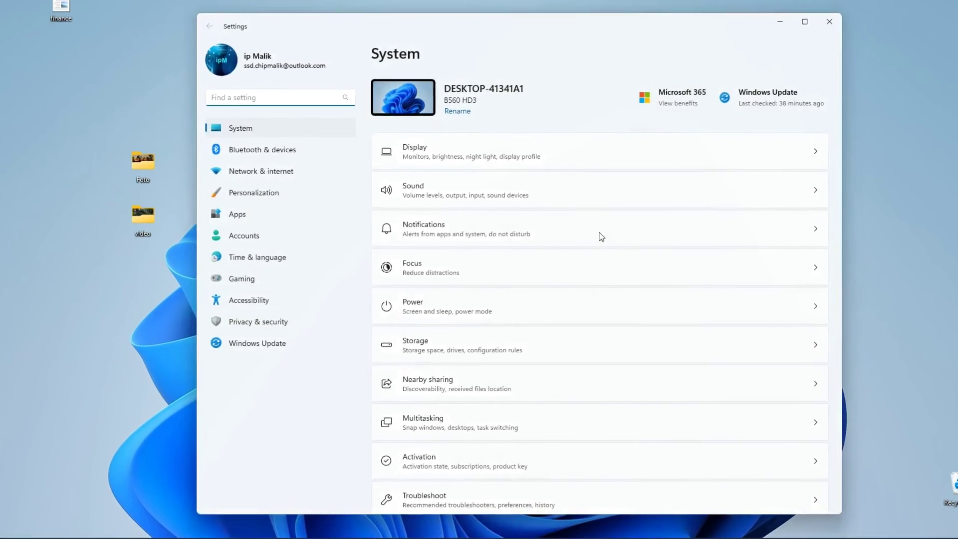
pyautogui.scroll(-5, 606, 238)
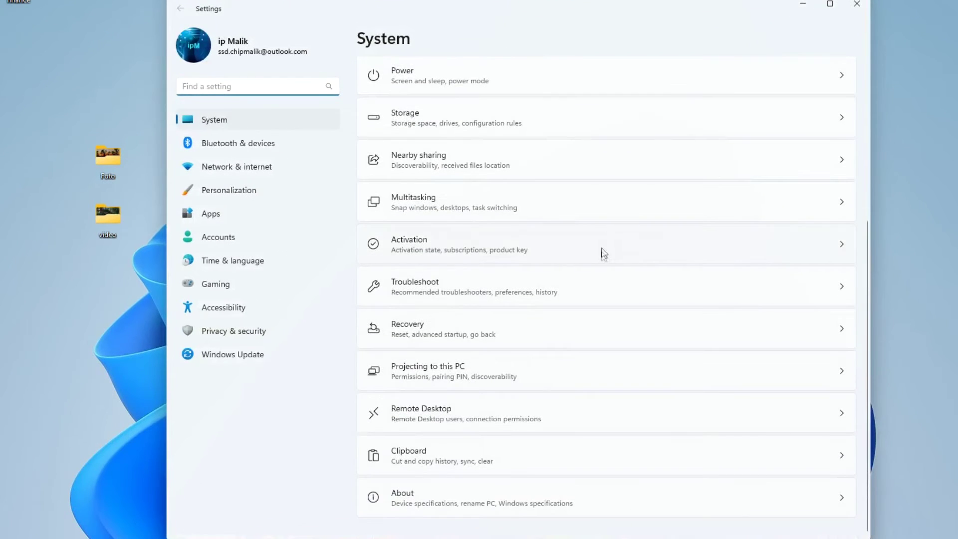
pyautogui.click(601, 334)
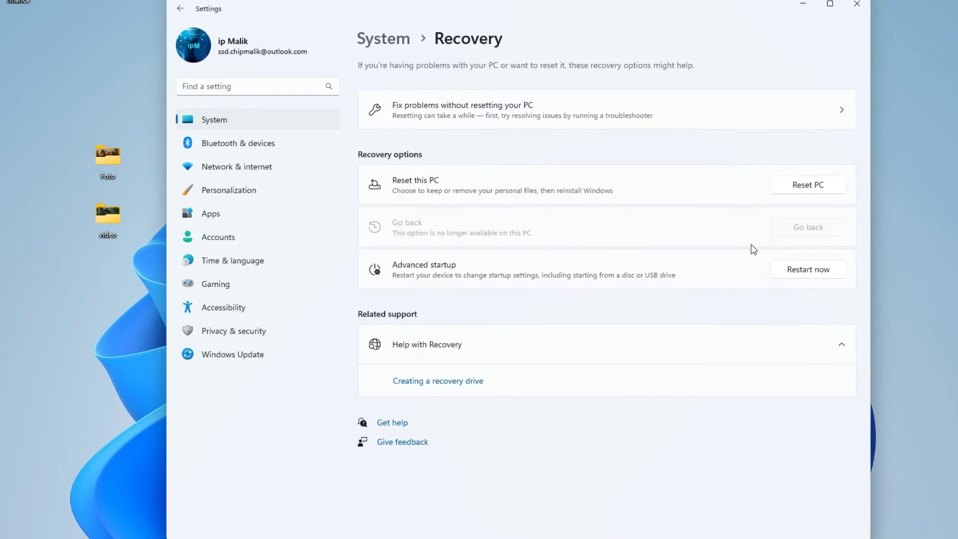
pyautogui.click(290, 122)
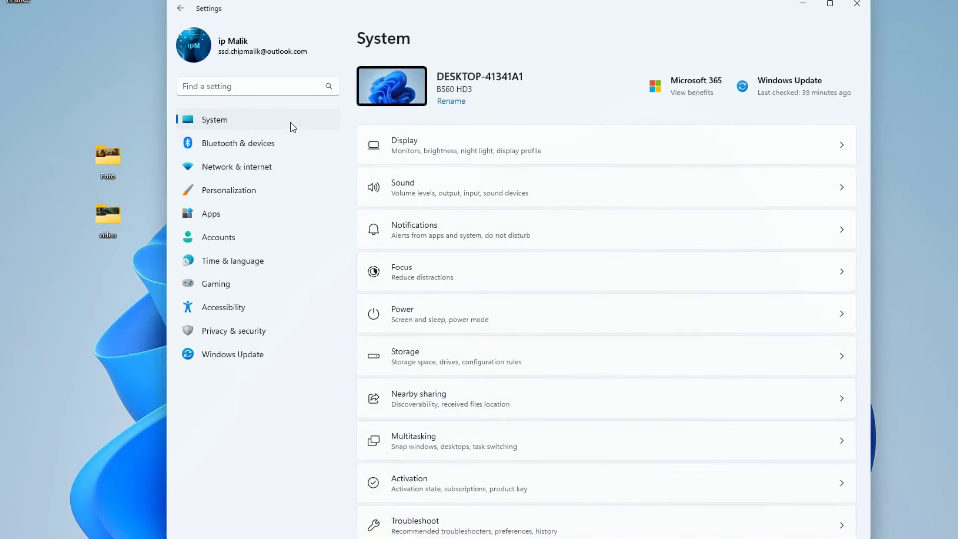
# Confirm Activation shows Windows 11 Pro active via digital license, then close Settings.
pyautogui.scroll(-5, 577, 367)
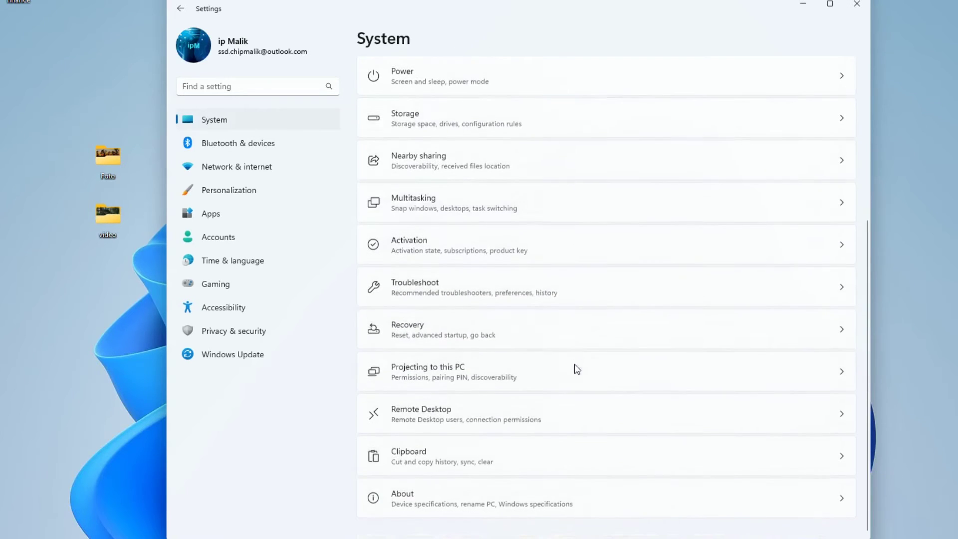
pyautogui.click(445, 262)
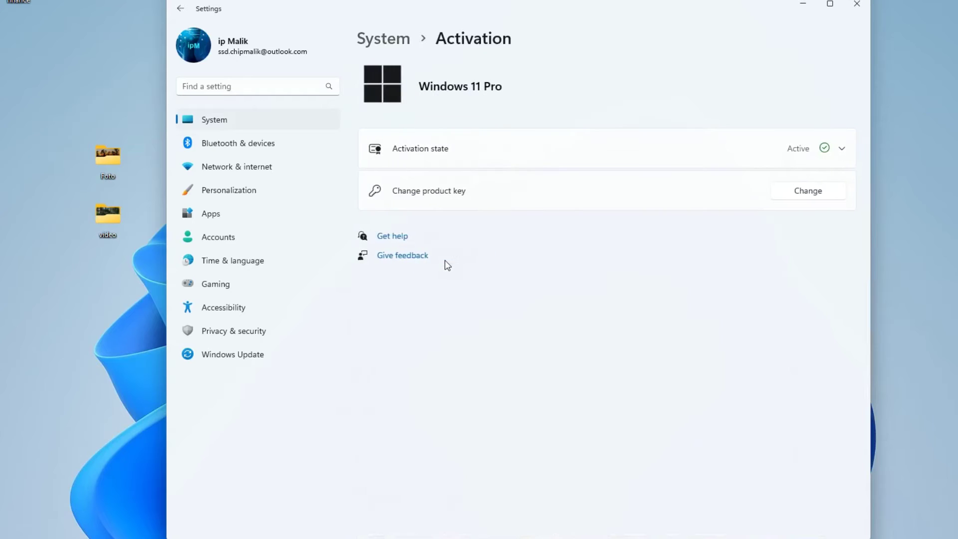
pyautogui.click(599, 164)
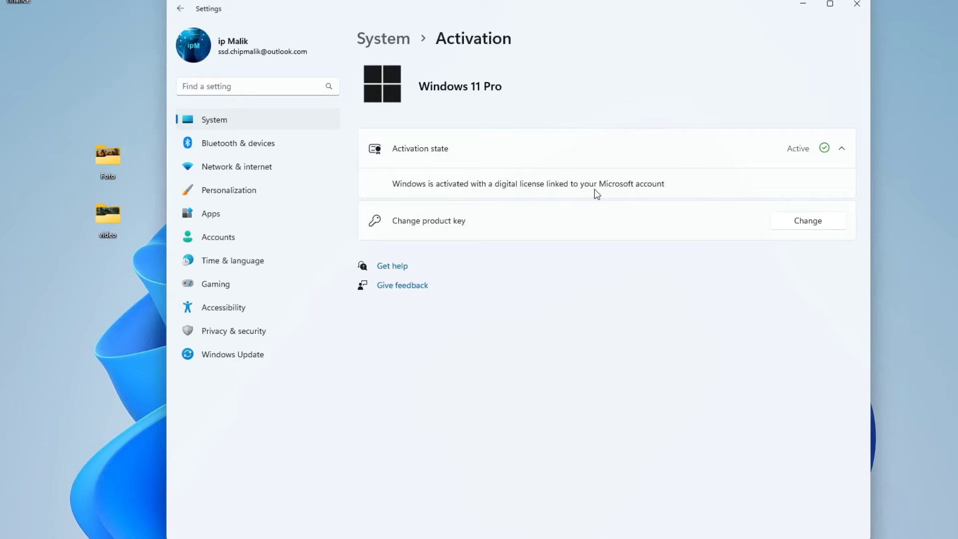
pyautogui.click(857, 6)
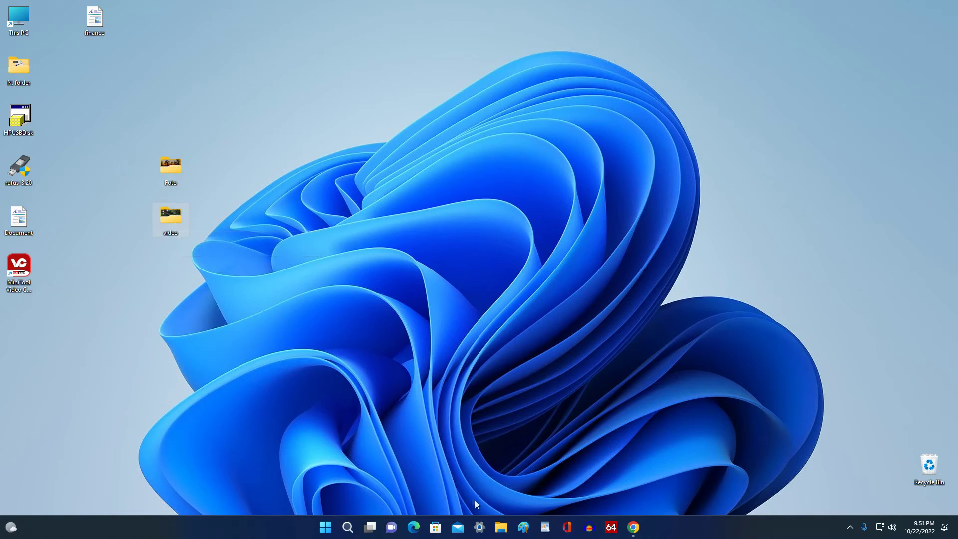
pyautogui.click(502, 527)
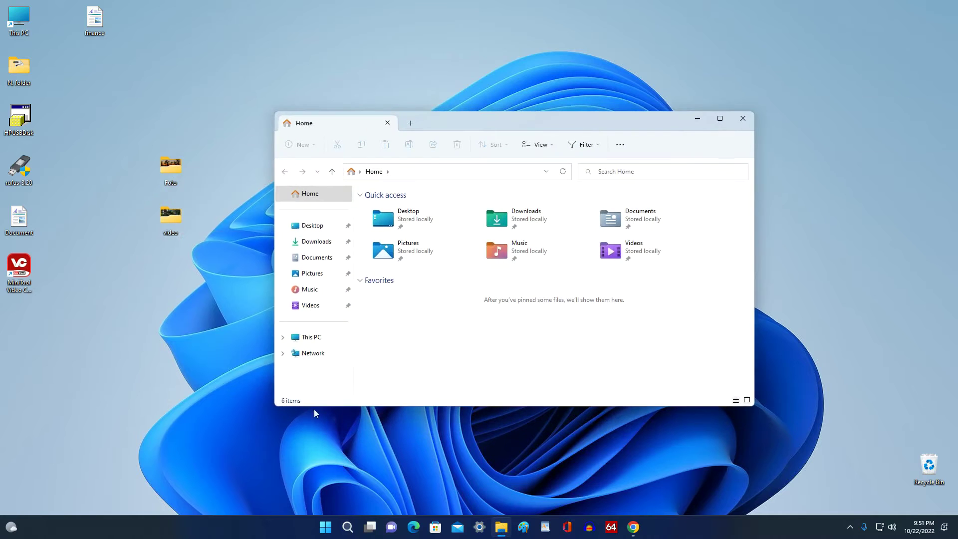
pyautogui.click(337, 338)
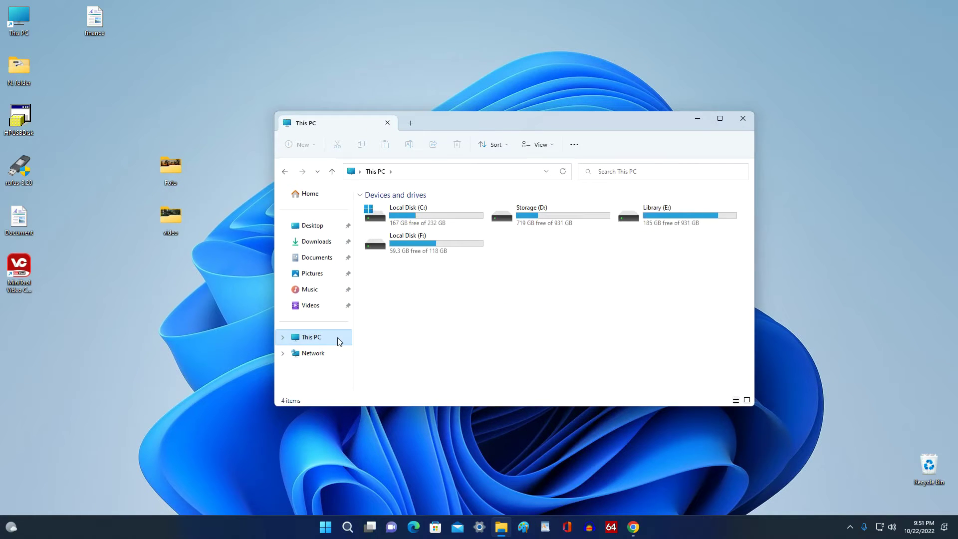
pyautogui.doubleClick(567, 214)
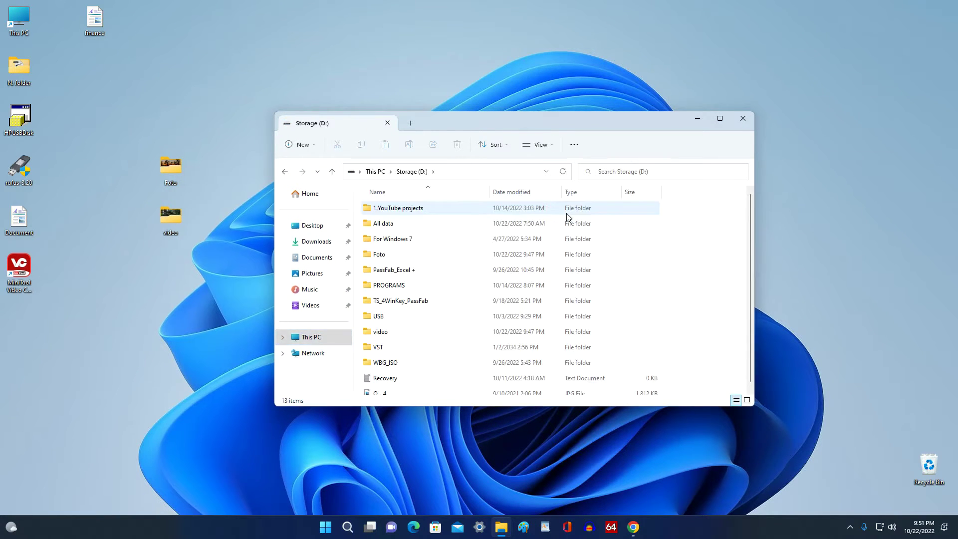
pyautogui.moveTo(201, 140); pyautogui.dragTo(206, 320)
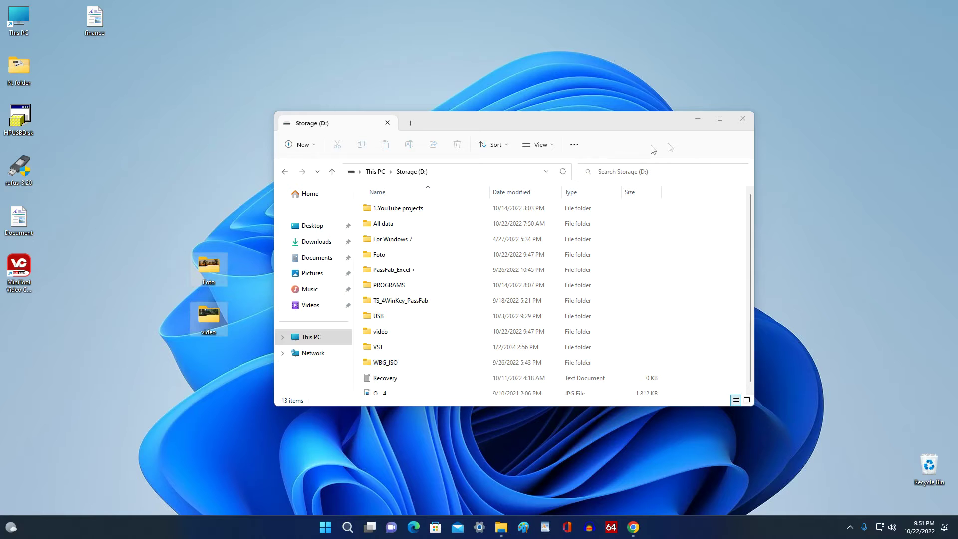
pyautogui.click(742, 120)
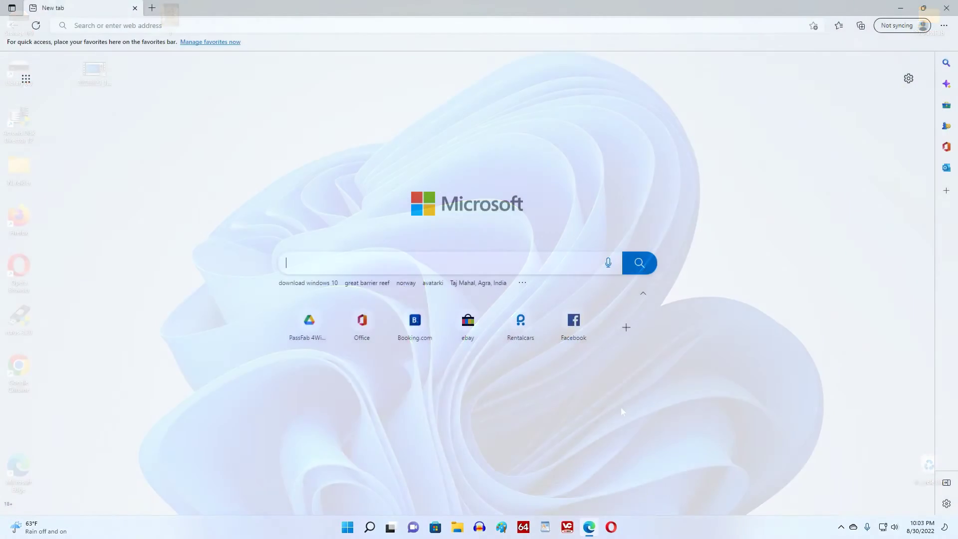
# Search Bing for 'download windows 10' and open Microsoft's official Download Windows 10 page.
pyautogui.write('dow')
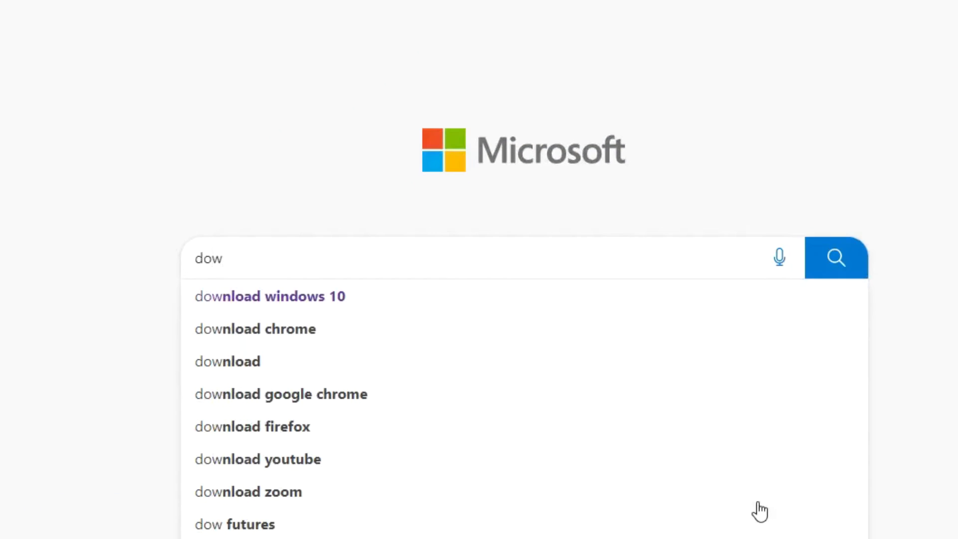
pyautogui.write('nload w')
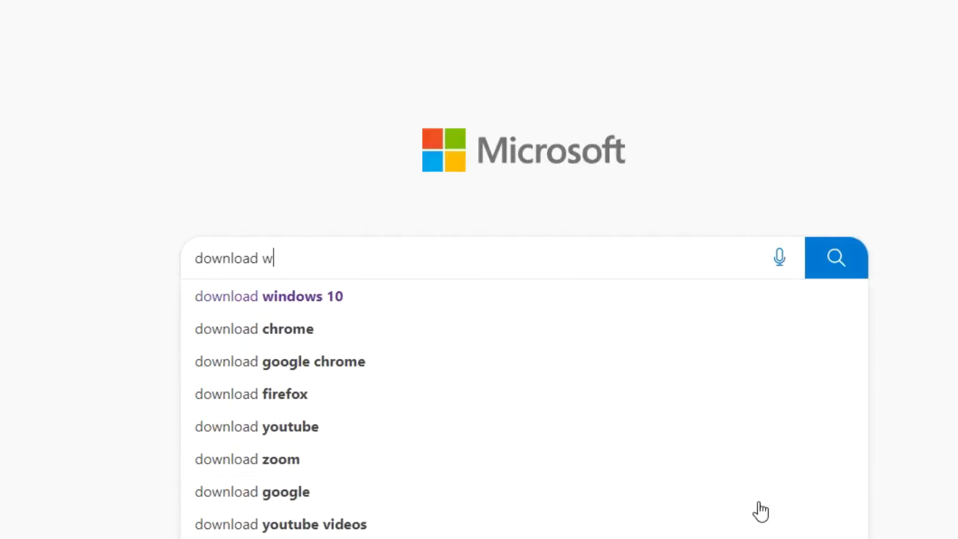
pyautogui.write('indows 10')
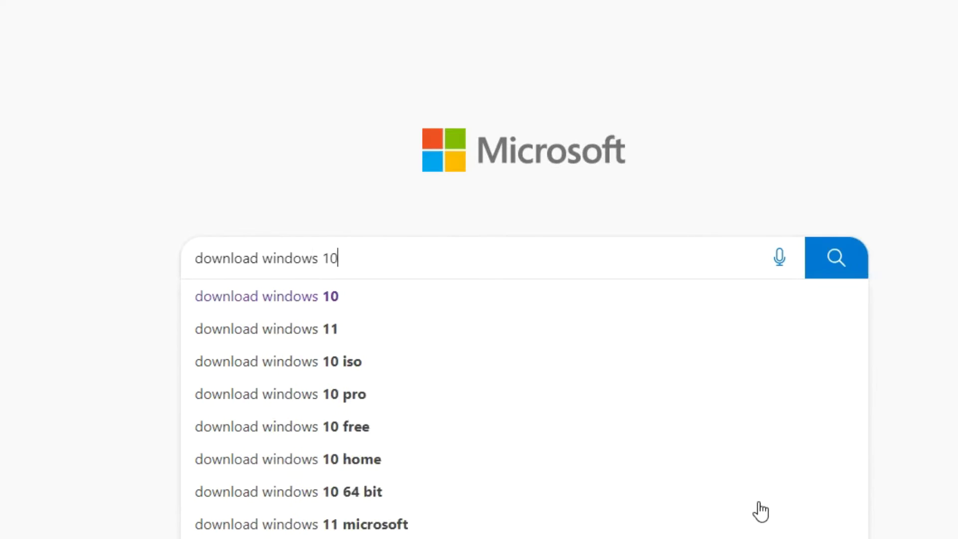
pyautogui.click(851, 270)
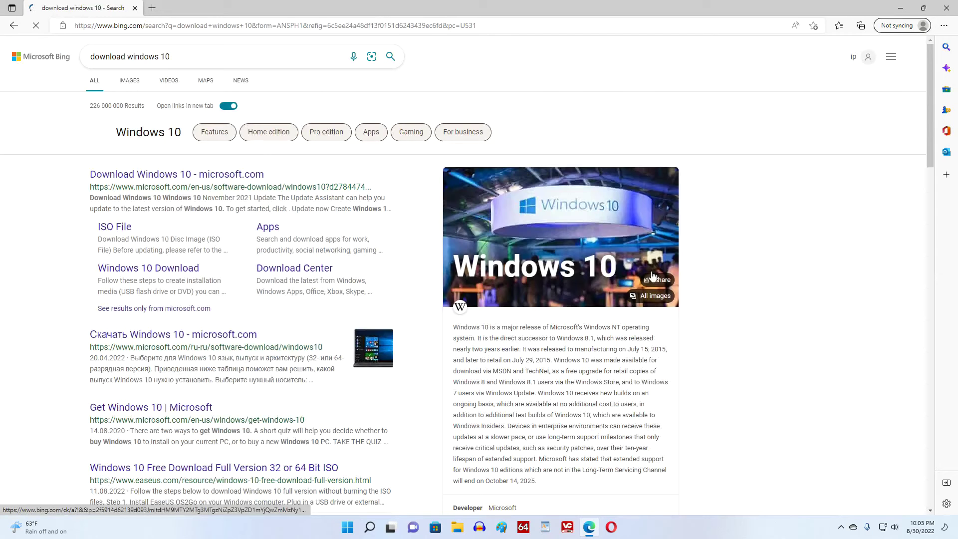
pyautogui.moveTo(316, 239)
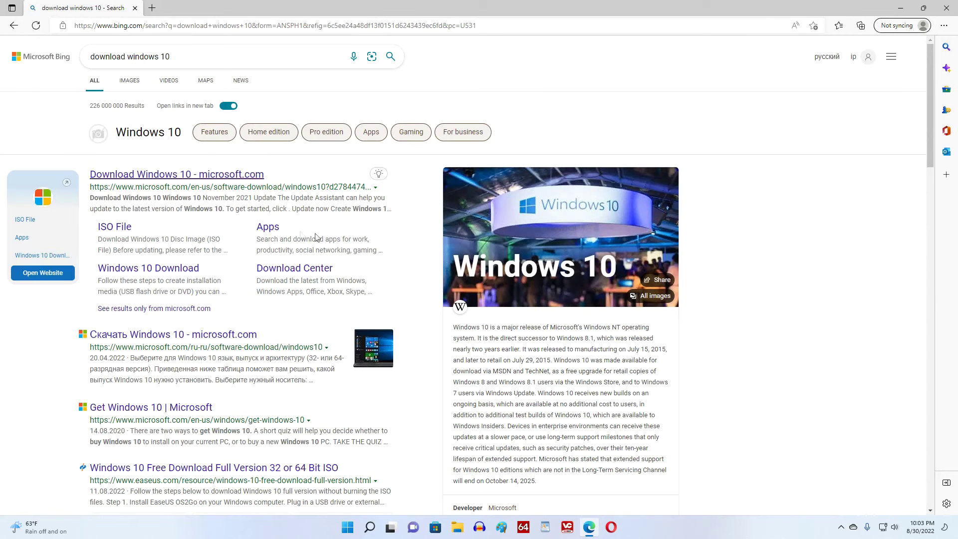
pyautogui.click(253, 175)
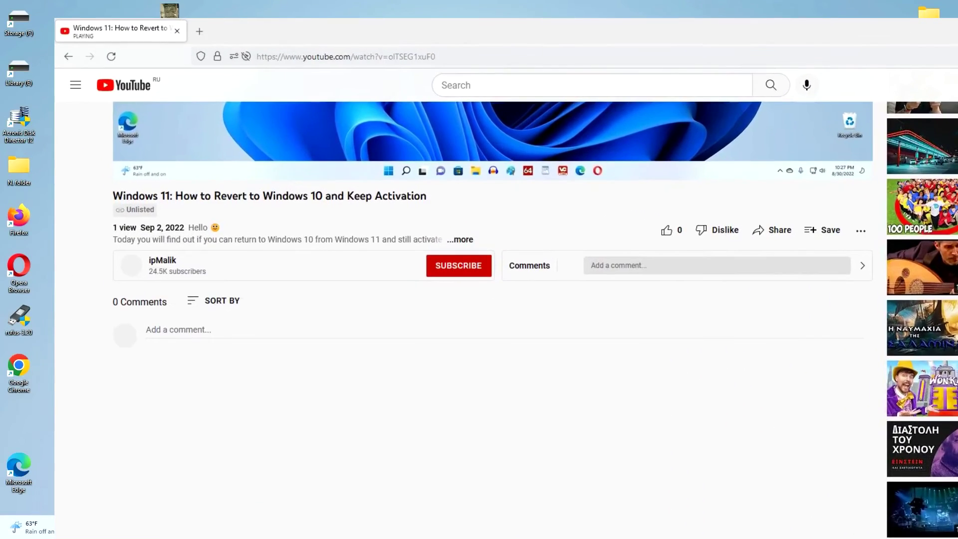
# Expand the YouTube video's description to reveal the Windows 10 download-page link.
pyautogui.click(458, 240)
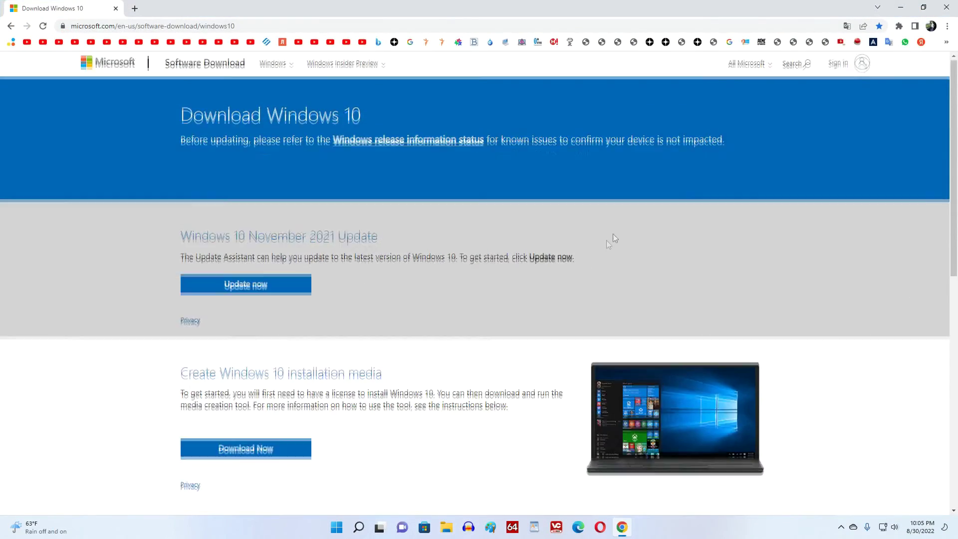
# Download the Windows 10 Media Creation Tool from Microsoft's download page, then close Chrome.
pyautogui.scroll(-4, 624, 224)
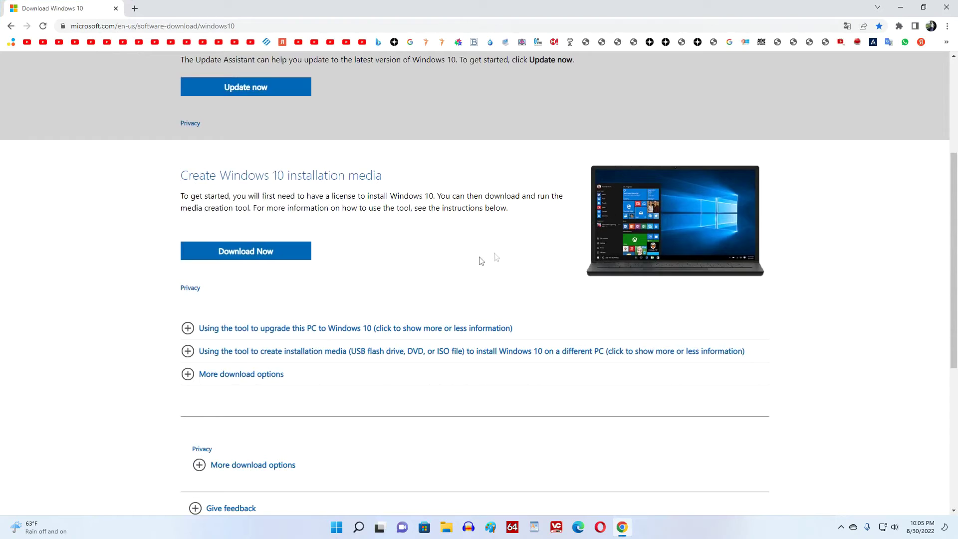
pyautogui.click(303, 262)
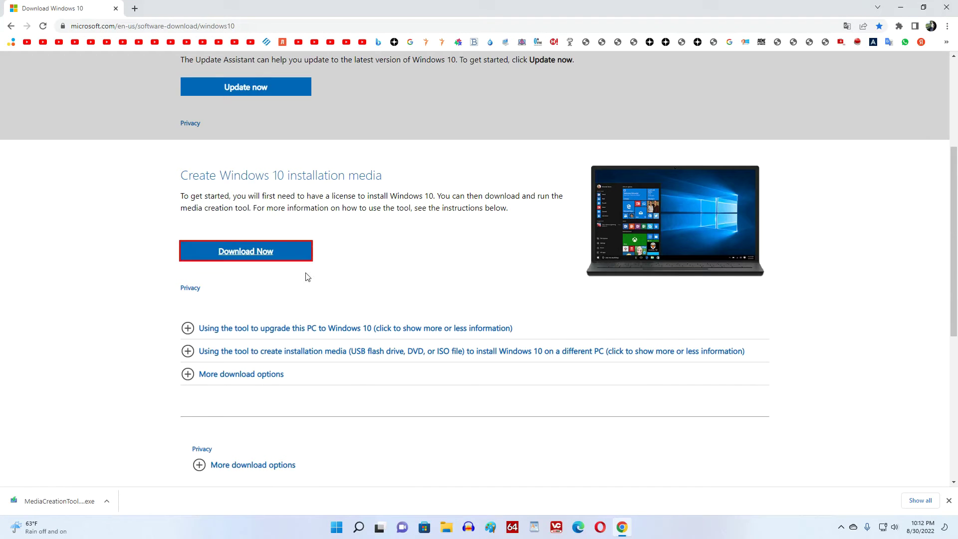
pyautogui.click(947, 7)
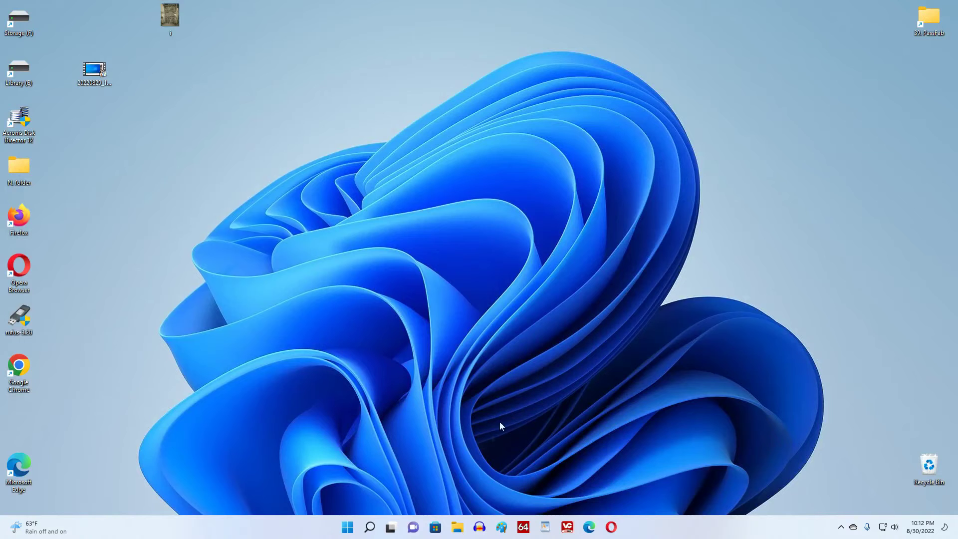
# Run MediaCreationTool21H2 from the Downloads folder in File Explorer as administrator.
pyautogui.click(458, 528)
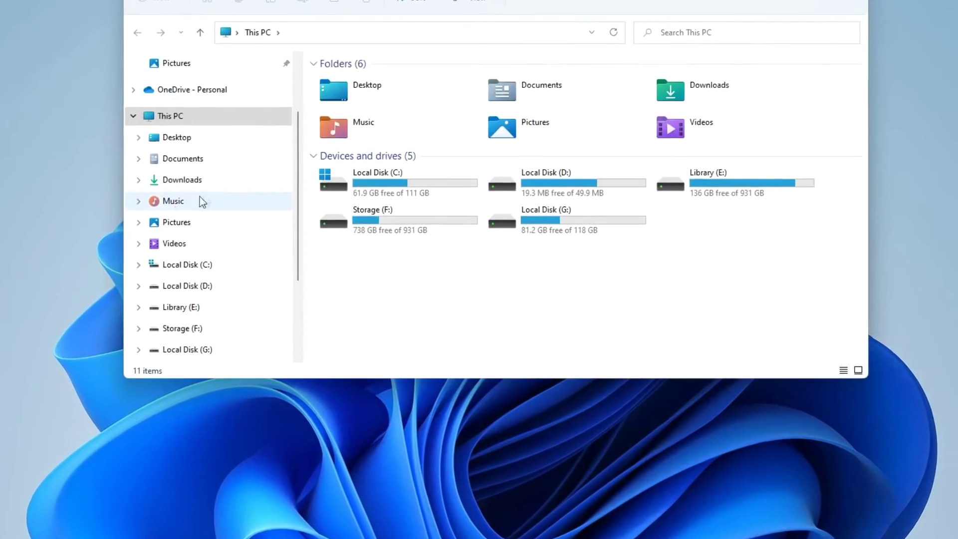
pyautogui.click(247, 191)
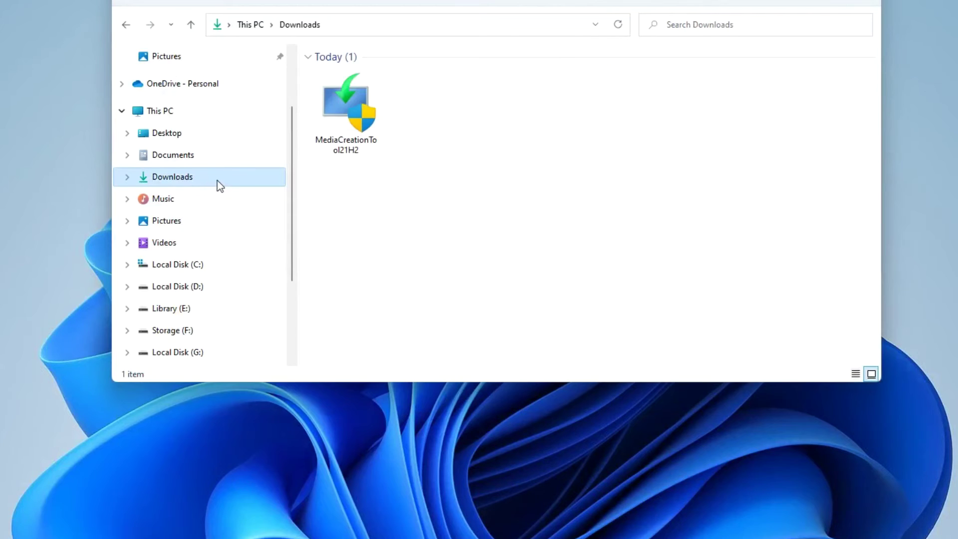
pyautogui.click(359, 108)
pyautogui.rightClick(358, 108)
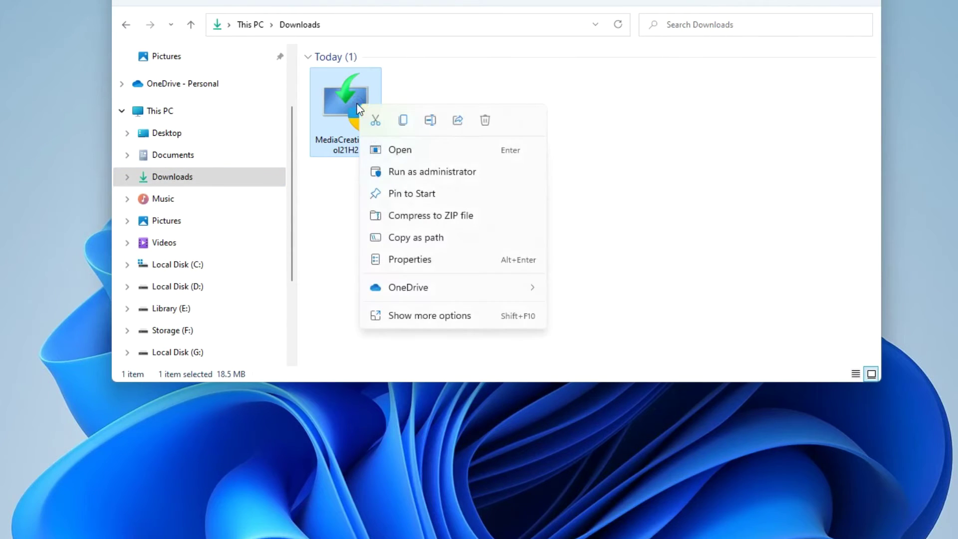
pyautogui.click(530, 174)
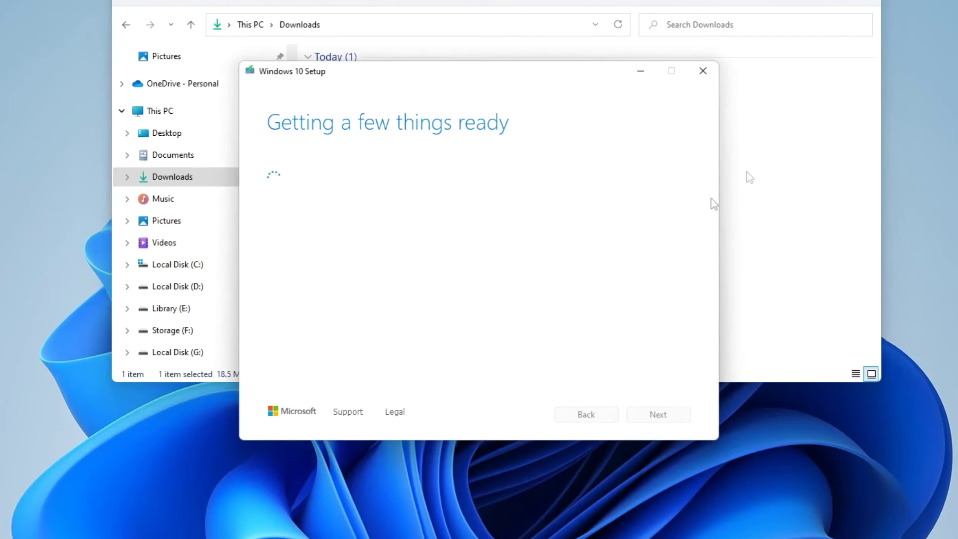
# Minimize File Explorer and accept the Media Creation Tool license terms.
pyautogui.click(823, 1)
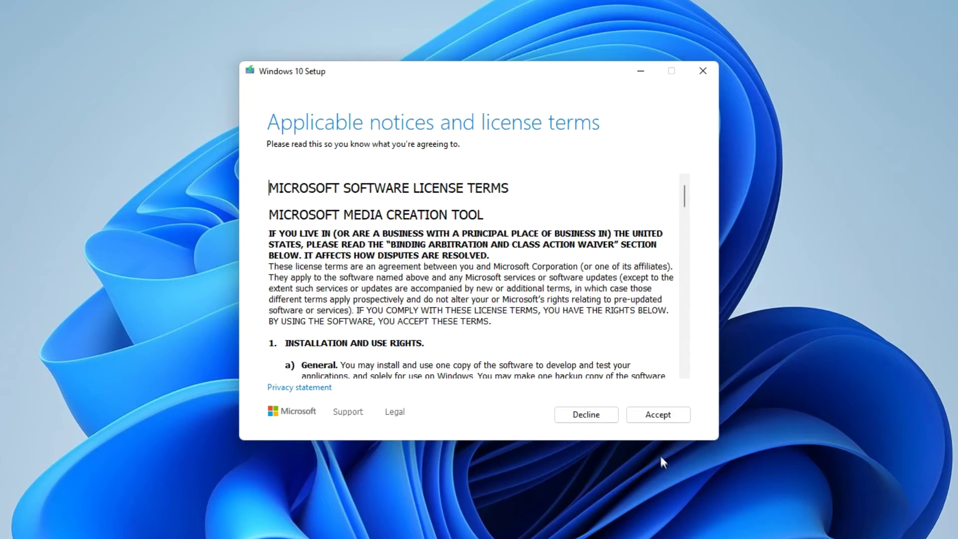
pyautogui.click(640, 423)
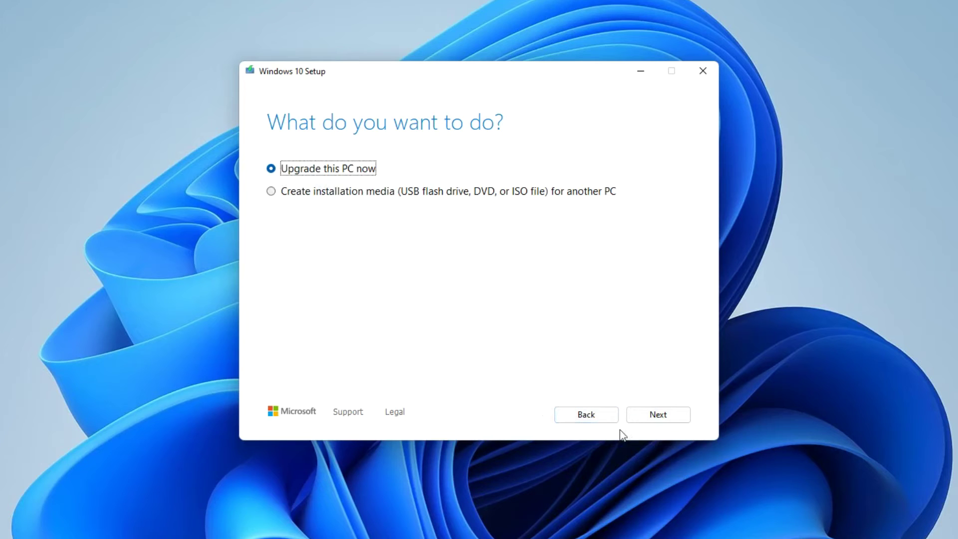
# Continue with 'Upgrade this PC now' and accept the Windows license terms.
pyautogui.click(640, 417)
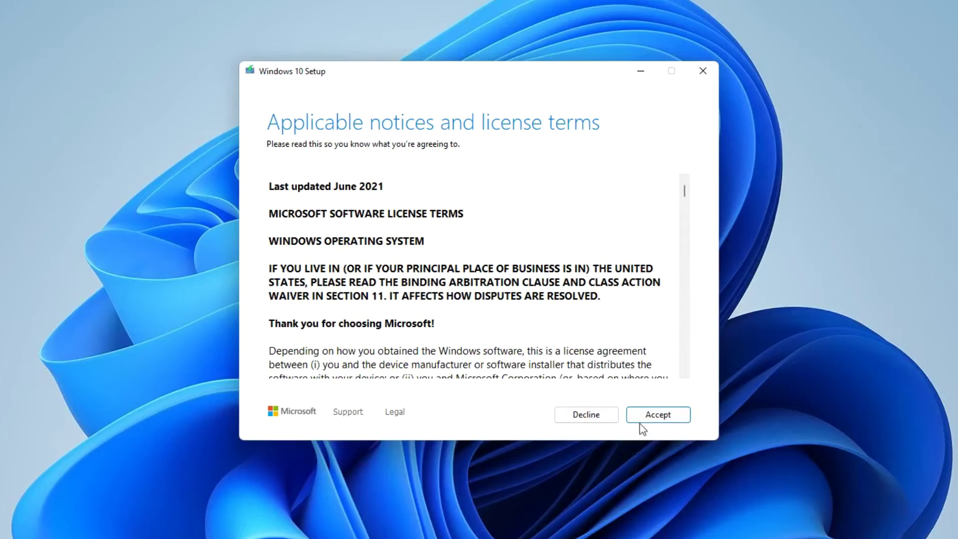
pyautogui.click(640, 421)
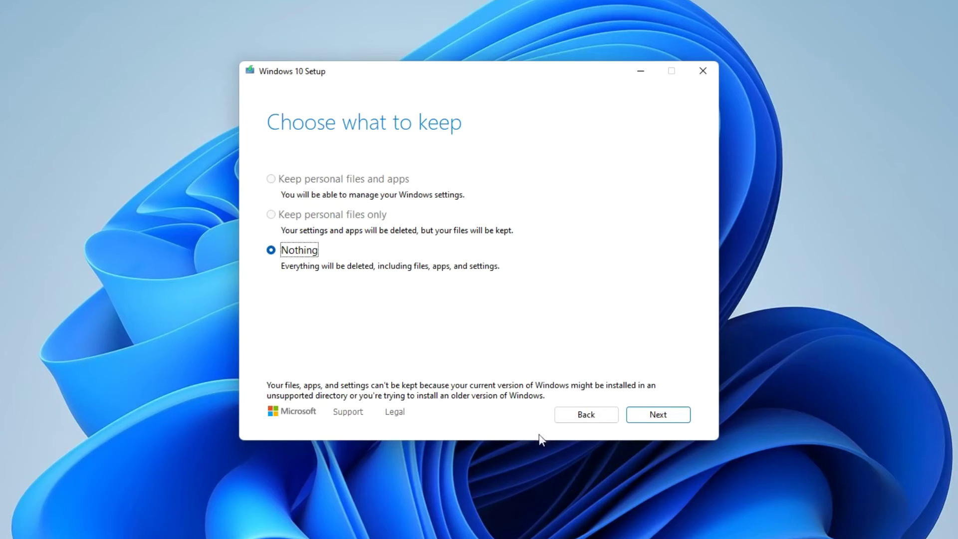
# Choose to keep nothing, confirm it, and start installing Windows 10 Pro.
pyautogui.click(566, 418)
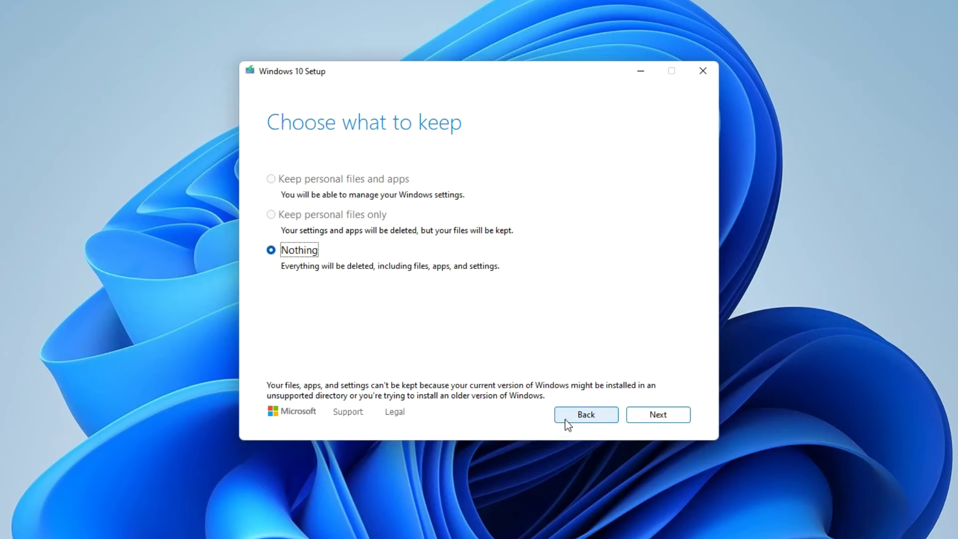
pyautogui.click(643, 424)
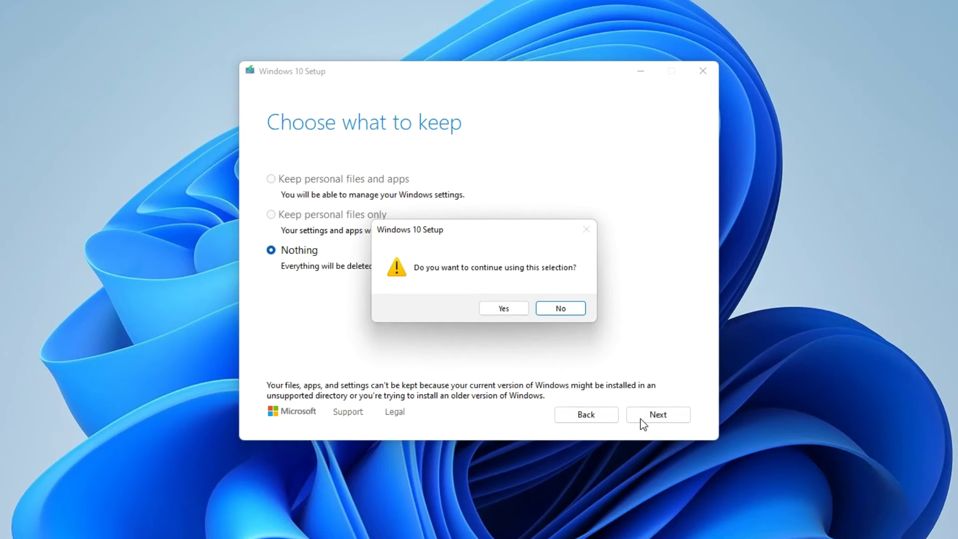
pyautogui.click(519, 312)
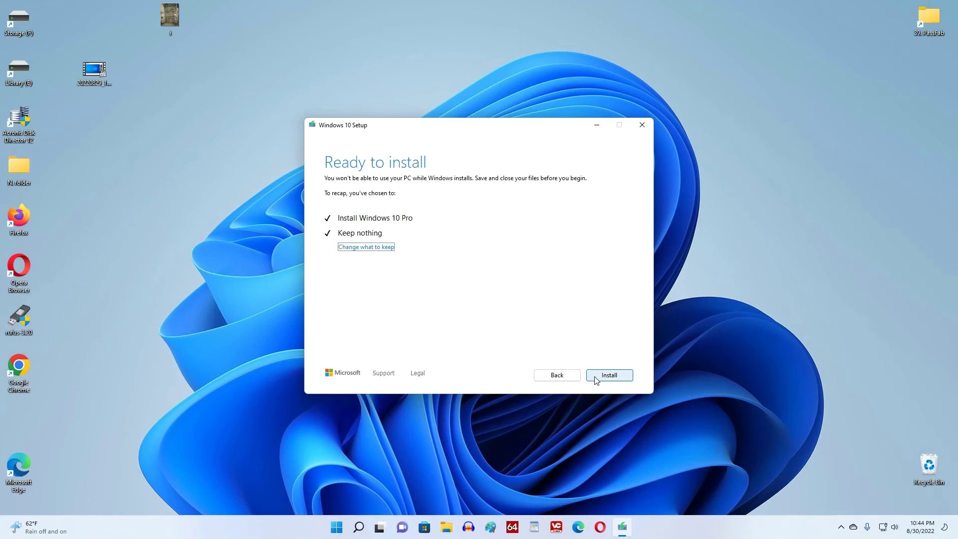
pyautogui.click(596, 378)
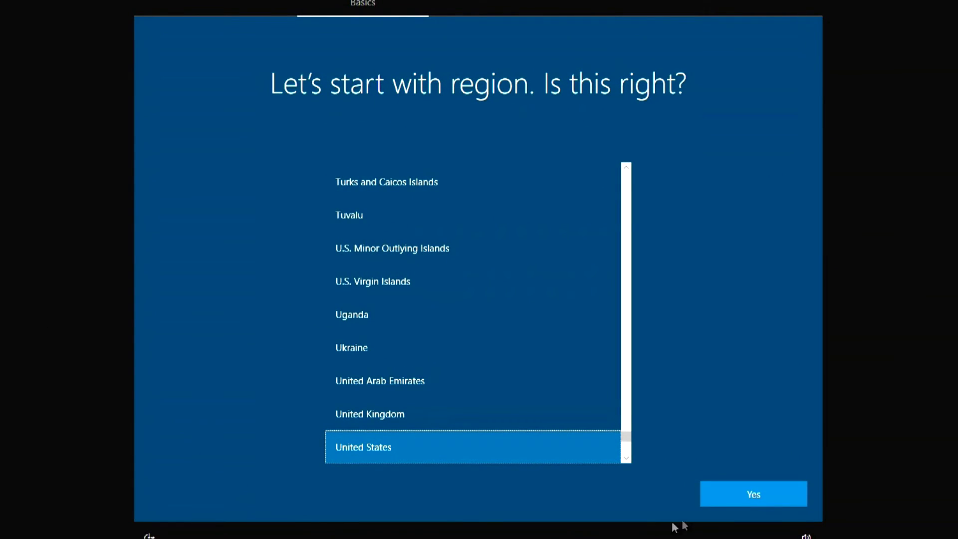
# Confirm United States region and US keyboard, skip a second layout, and pick personal use.
pyautogui.click(718, 499)
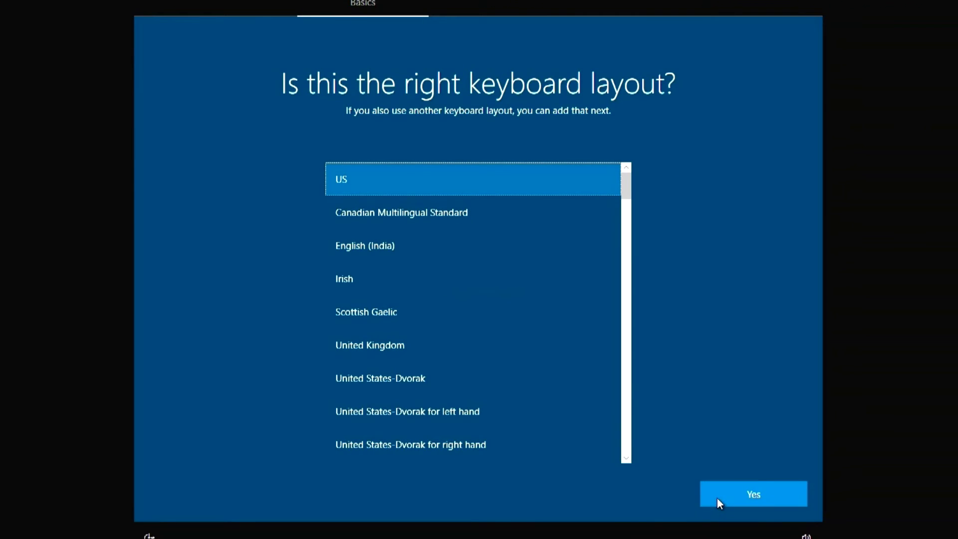
pyautogui.click(717, 498)
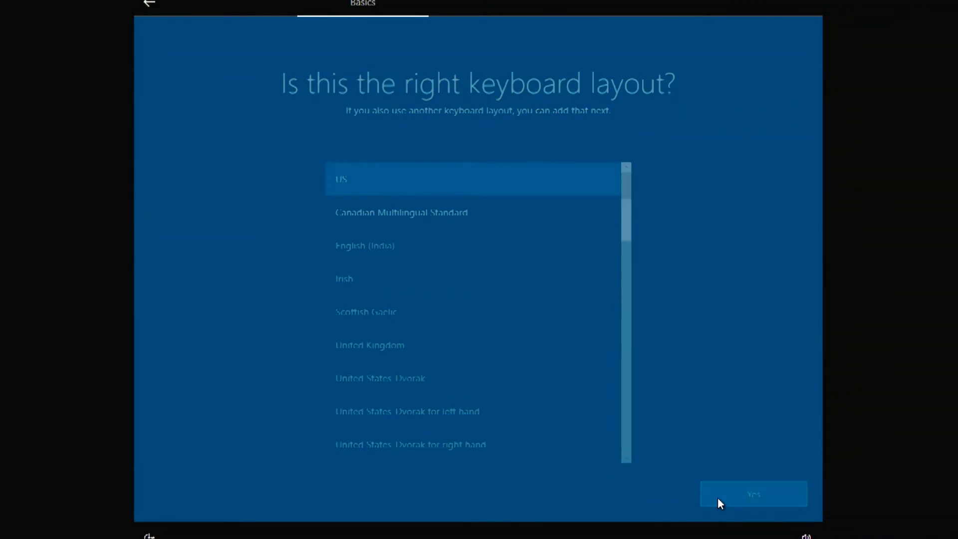
pyautogui.click(719, 501)
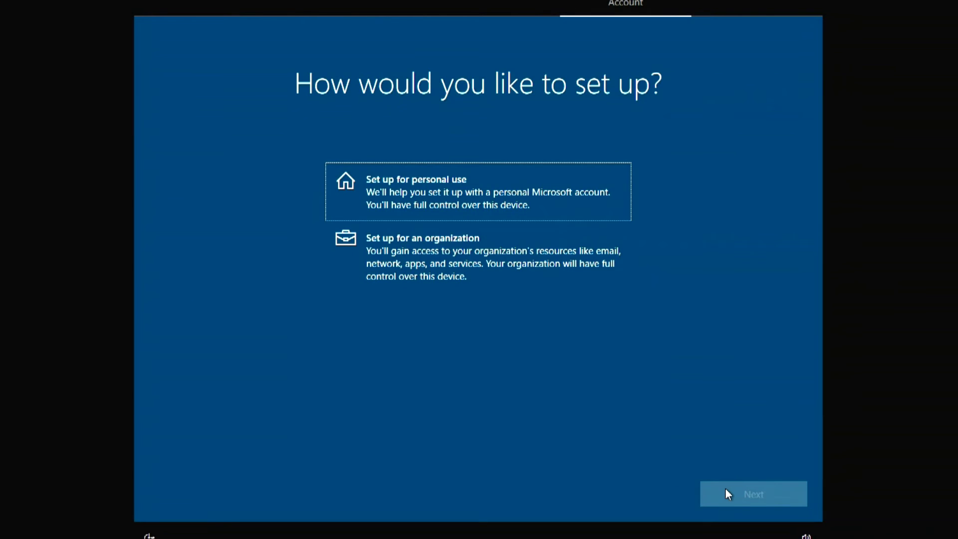
pyautogui.click(616, 213)
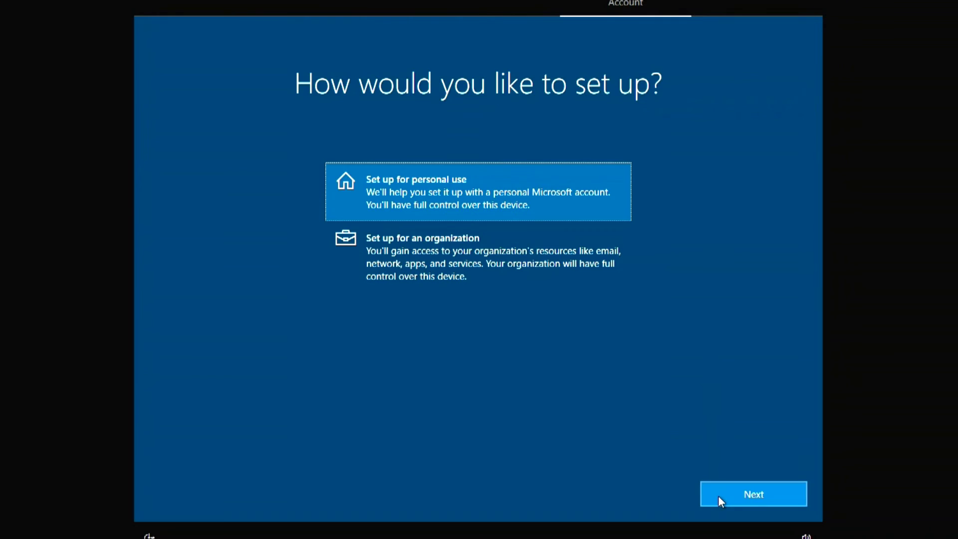
pyautogui.click(718, 496)
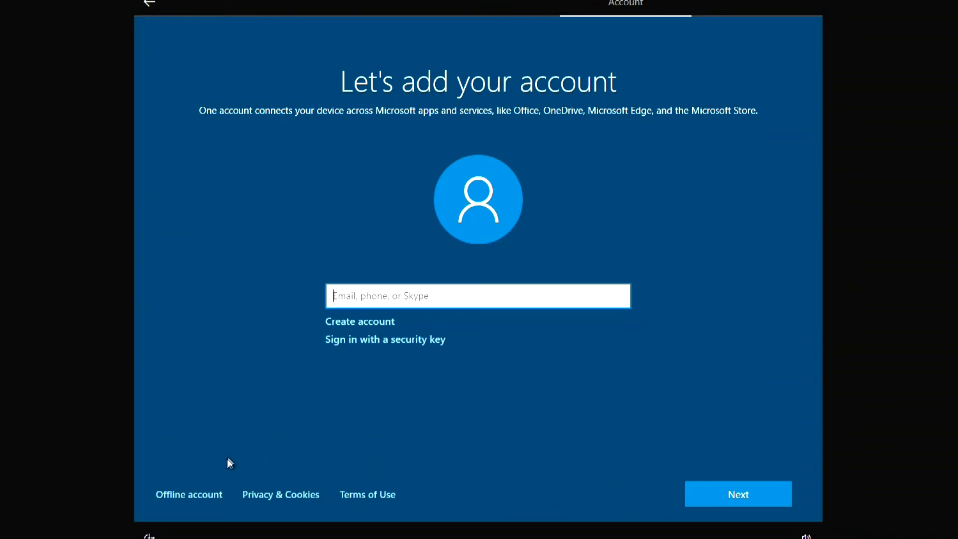
# Set up an offline account with the chosen user name and an empty password.
pyautogui.click(213, 496)
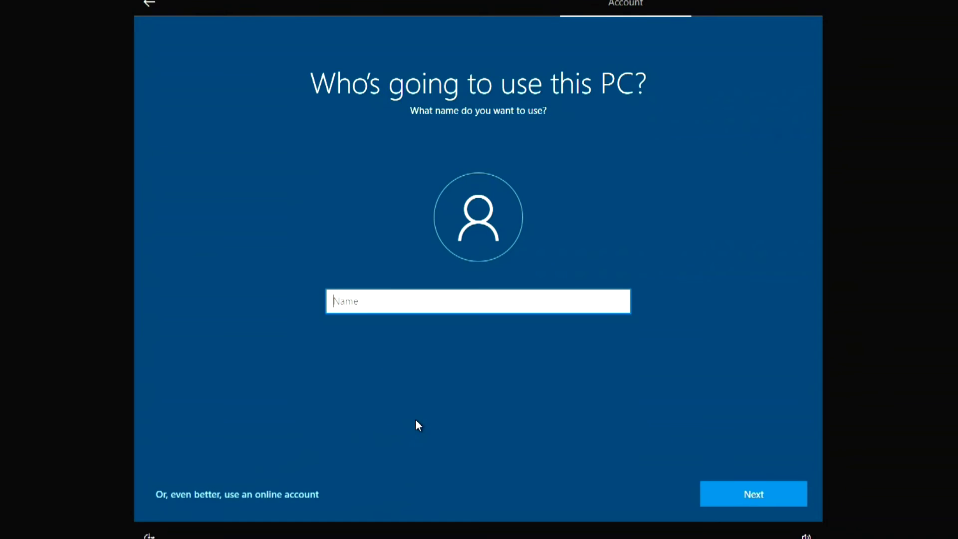
pyautogui.write('Bond')
pyautogui.click(714, 499)
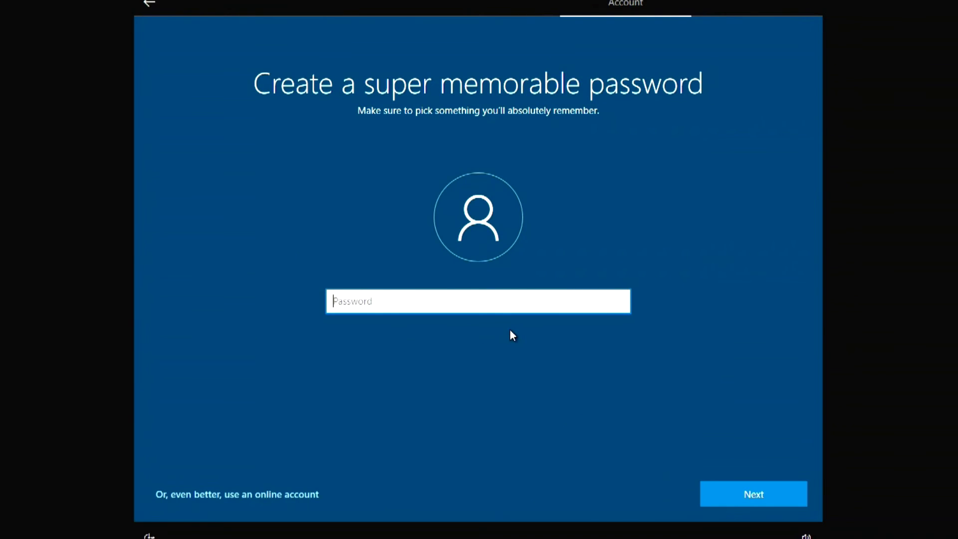
pyautogui.click(714, 501)
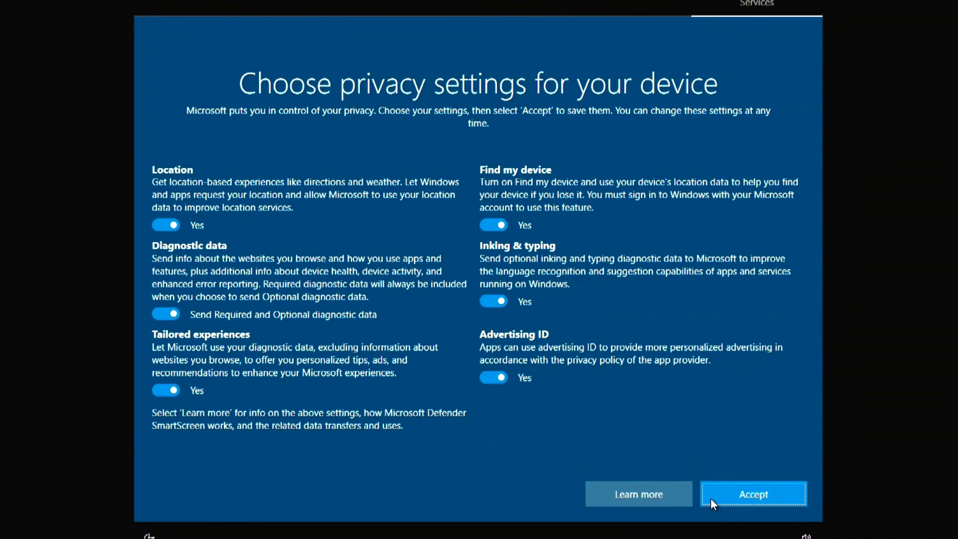
# Switch off Location, Diagnostic data, Tailored experiences, Find my device, Inking & typing and Advertising ID.
pyautogui.click(172, 226)
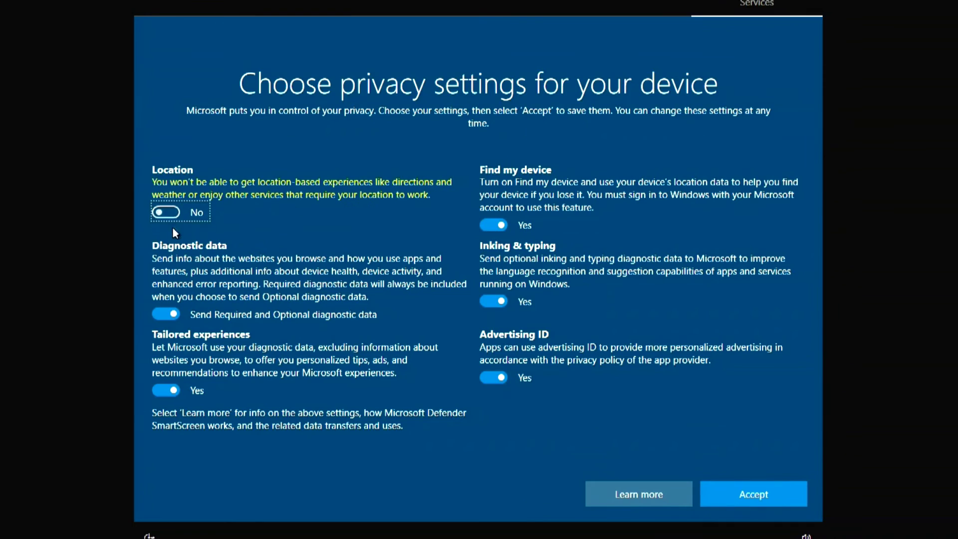
pyautogui.click(168, 314)
pyautogui.click(170, 389)
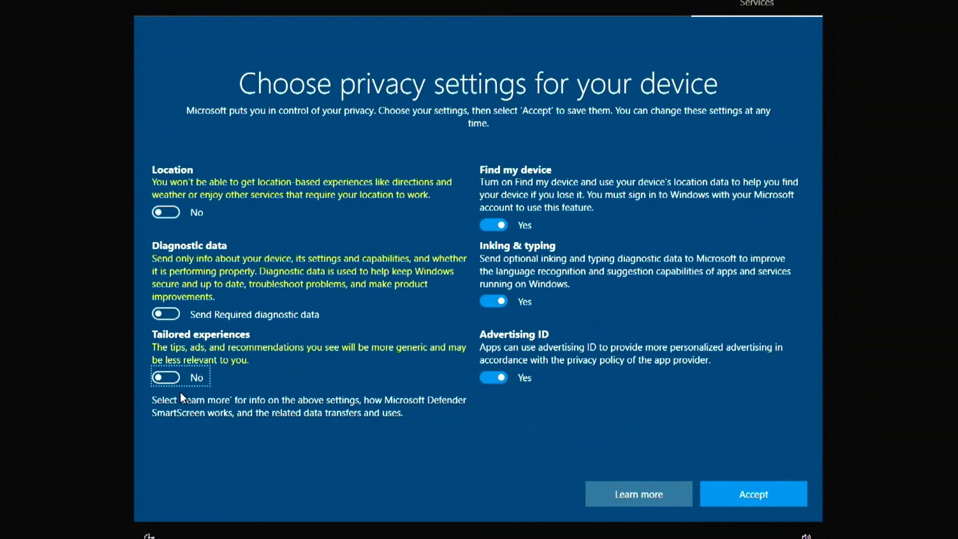
pyautogui.click(494, 227)
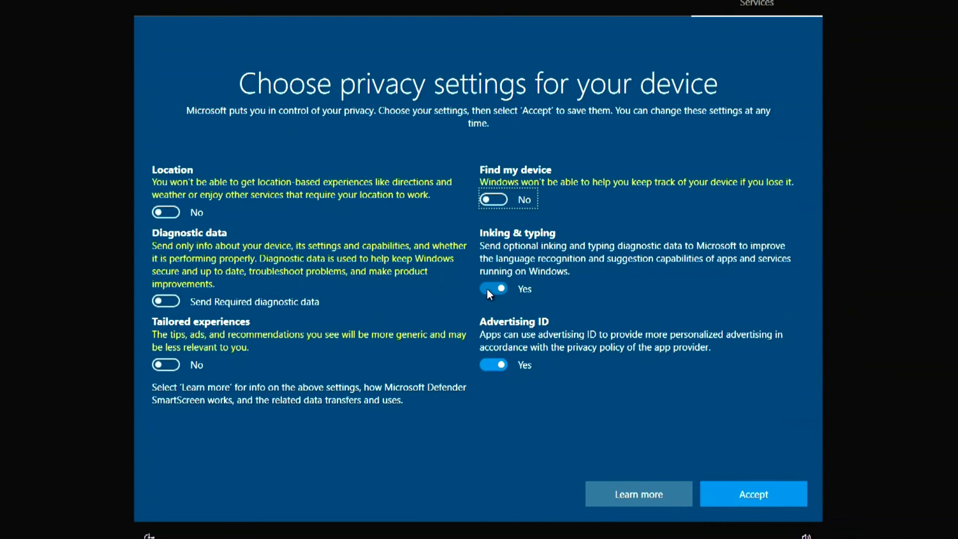
pyautogui.click(487, 288)
pyautogui.click(494, 365)
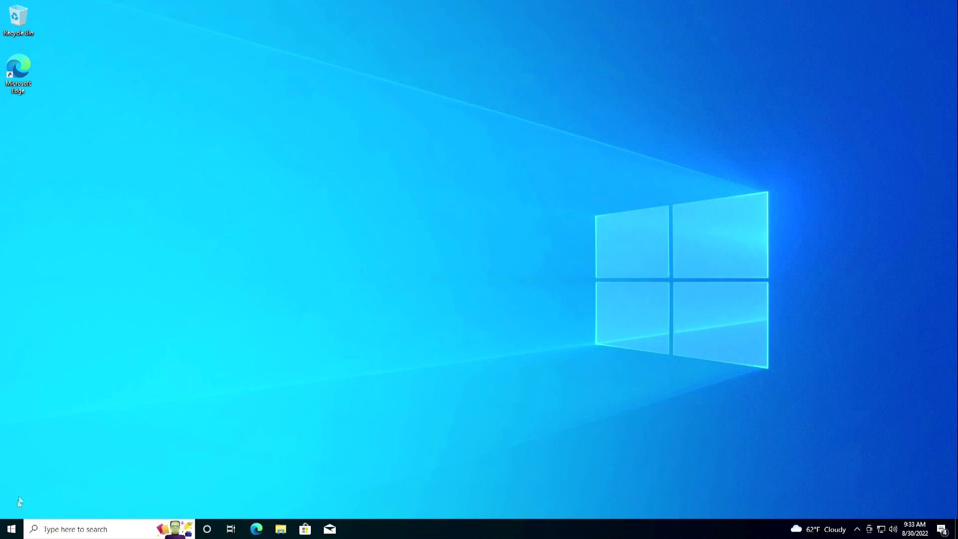
# Check System > About shows Windows 10 Pro version 21H2, then return to Settings home.
pyautogui.click(11, 532)
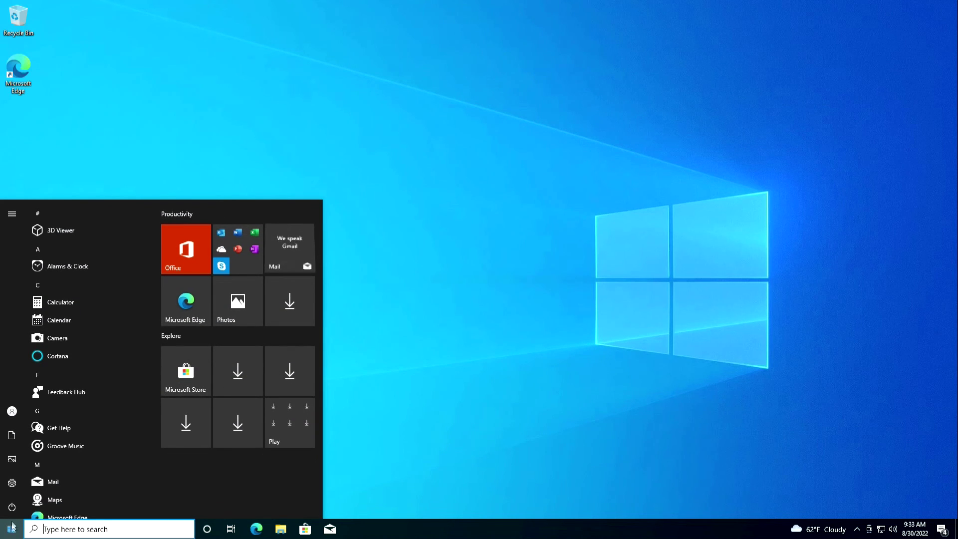
pyautogui.moveTo(12, 483)
pyautogui.click(92, 490)
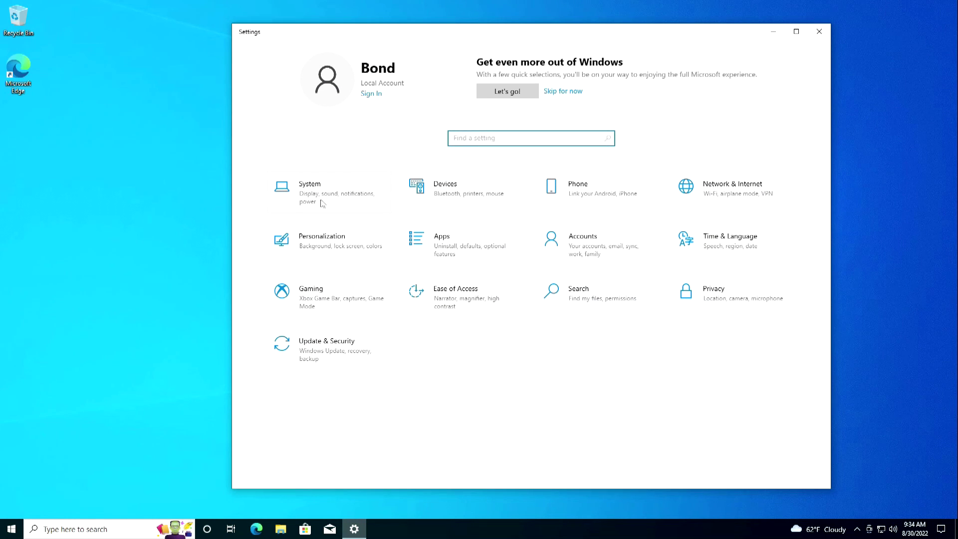
pyautogui.click(326, 200)
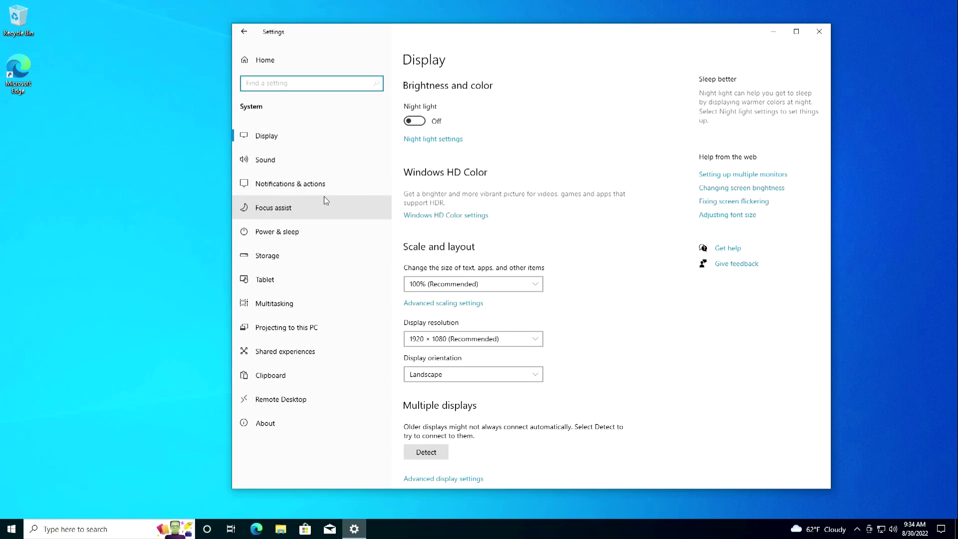
pyautogui.click(329, 425)
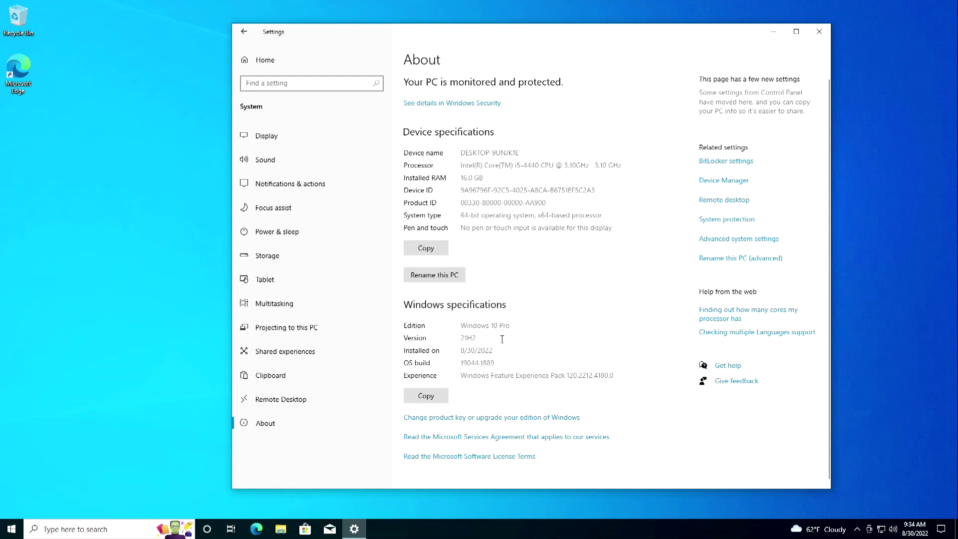
pyautogui.click(244, 31)
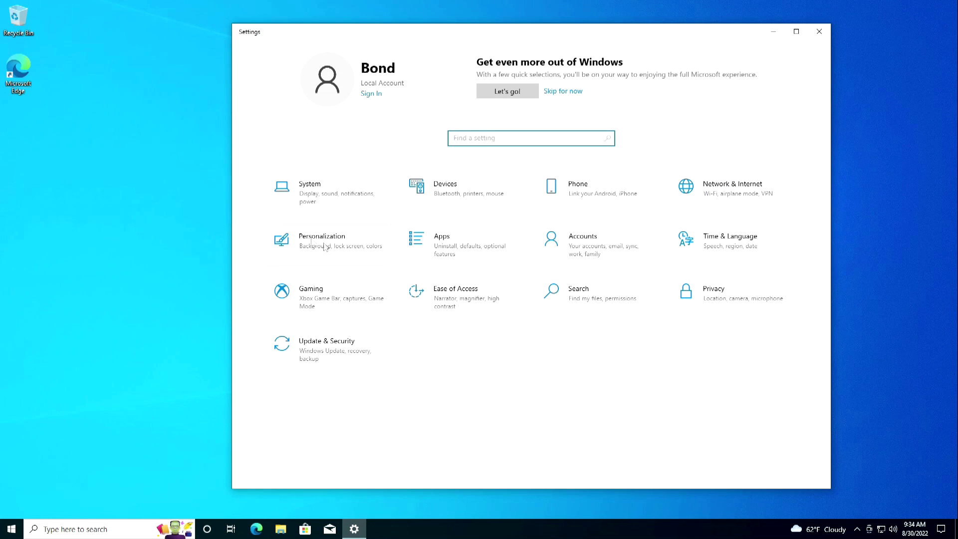
# Verify Your info shows a local account and Activation shows a digital license, then close Settings.
pyautogui.click(587, 247)
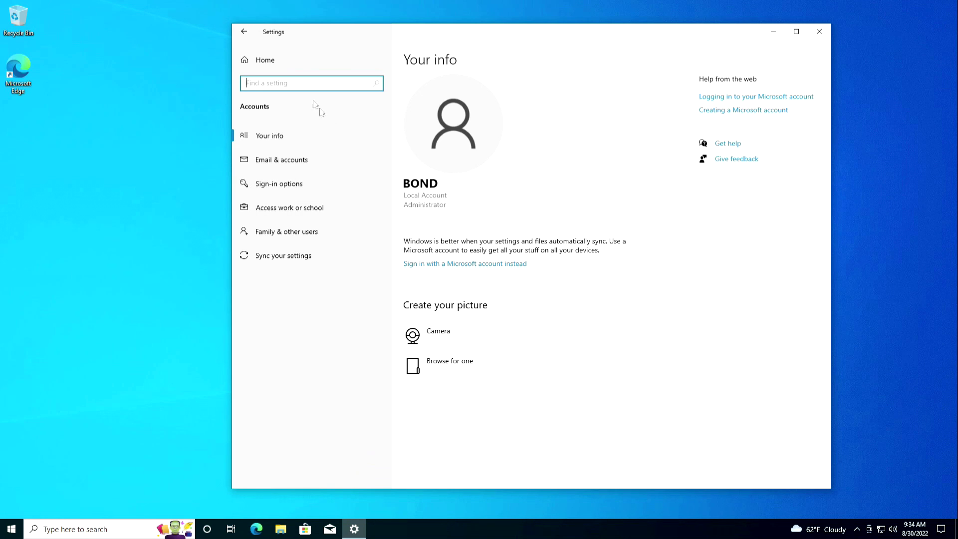
pyautogui.click(239, 32)
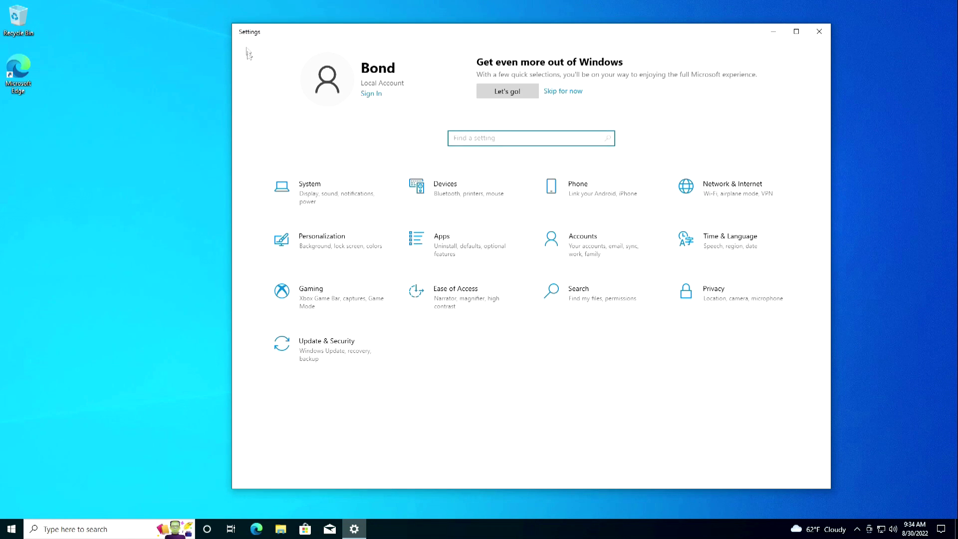
pyautogui.click(324, 349)
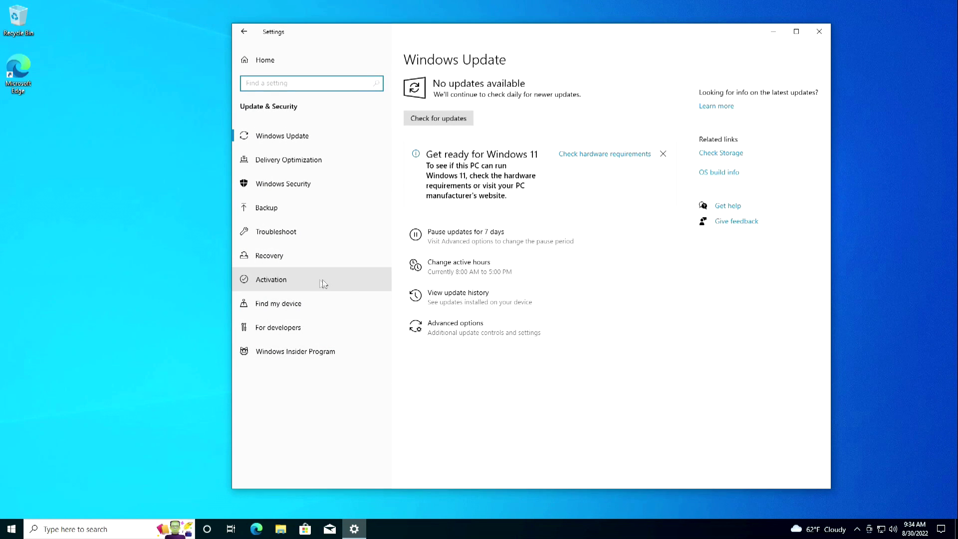
pyautogui.click(346, 280)
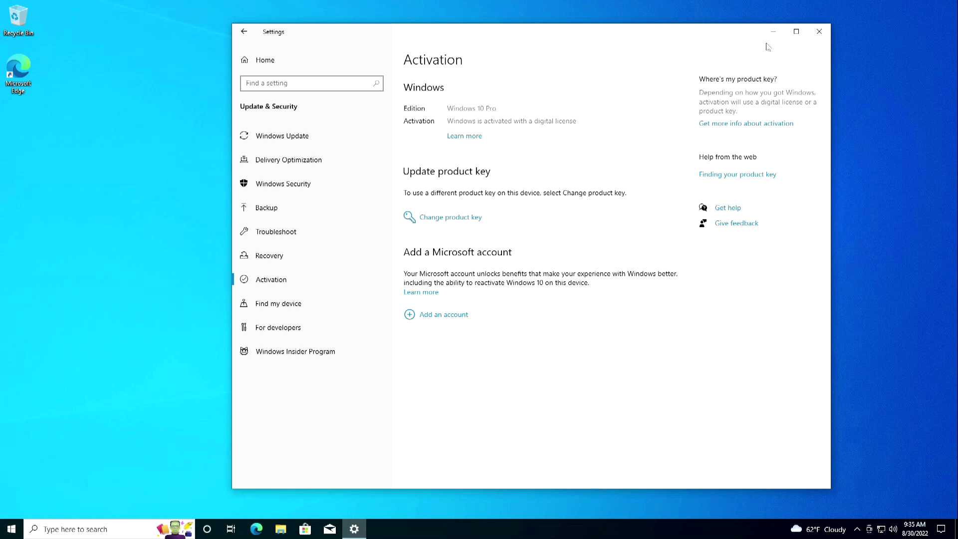
pyautogui.click(820, 36)
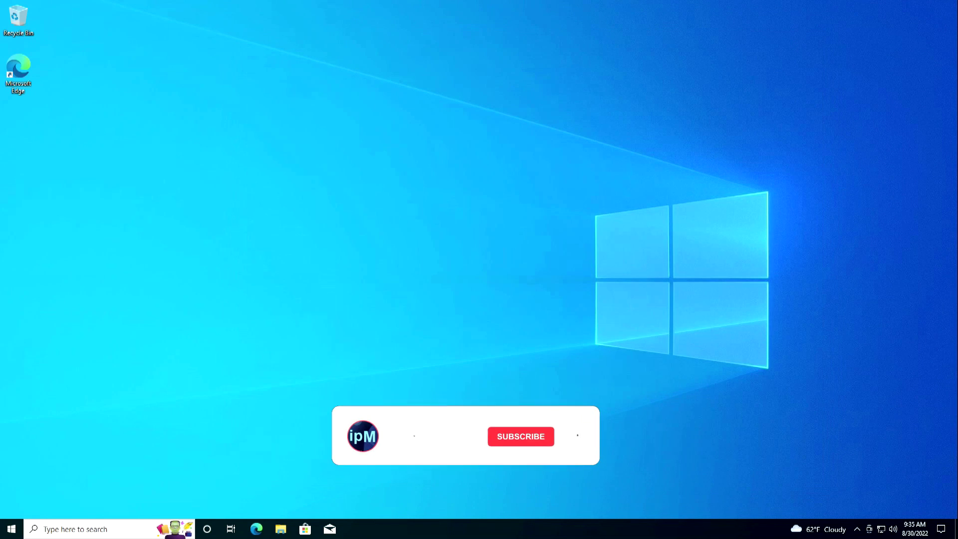